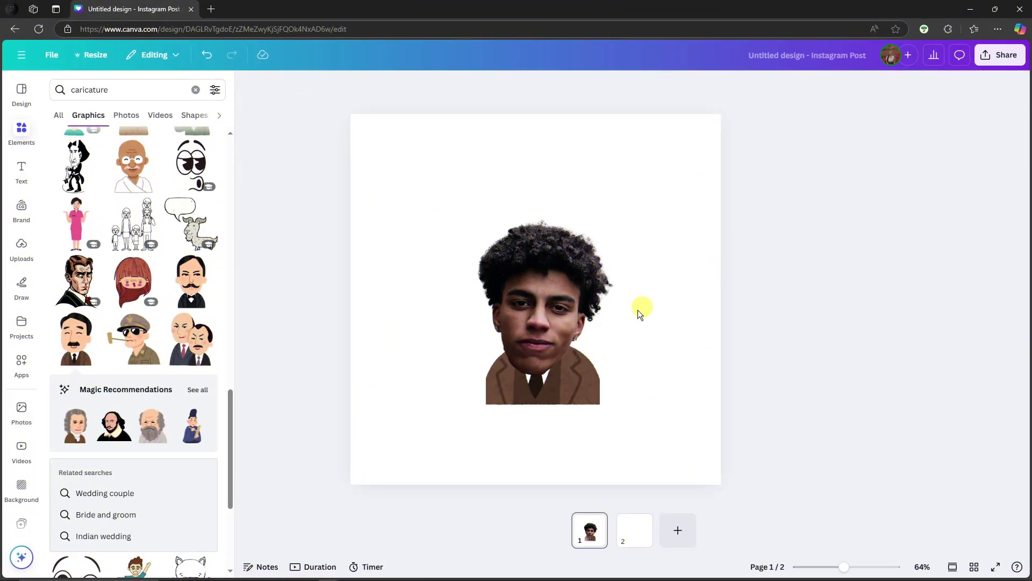
Delete the old head cut-out and the brown coat graphic from page 1.
scroll(591, 378, up, 5)
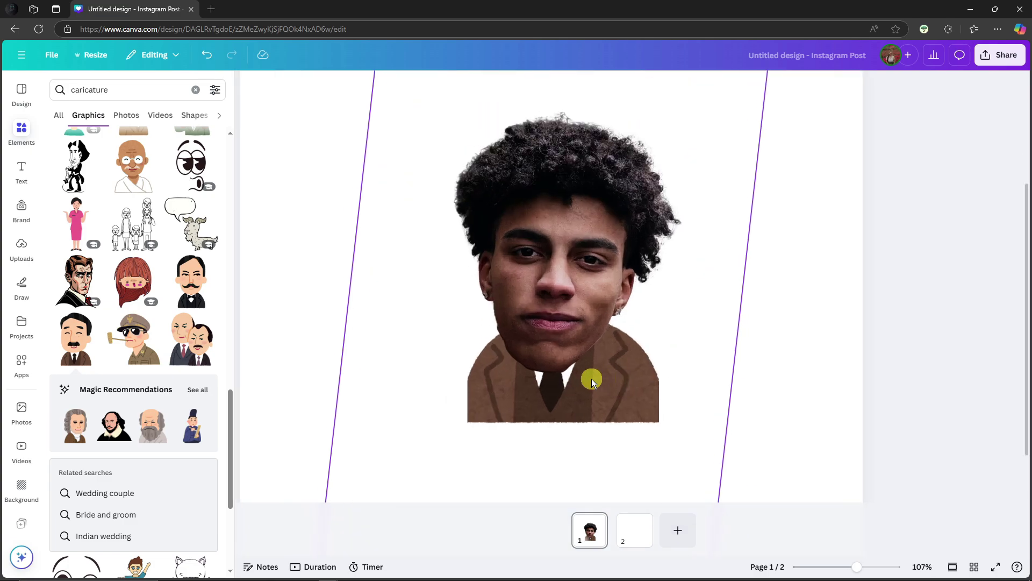
click(675, 304)
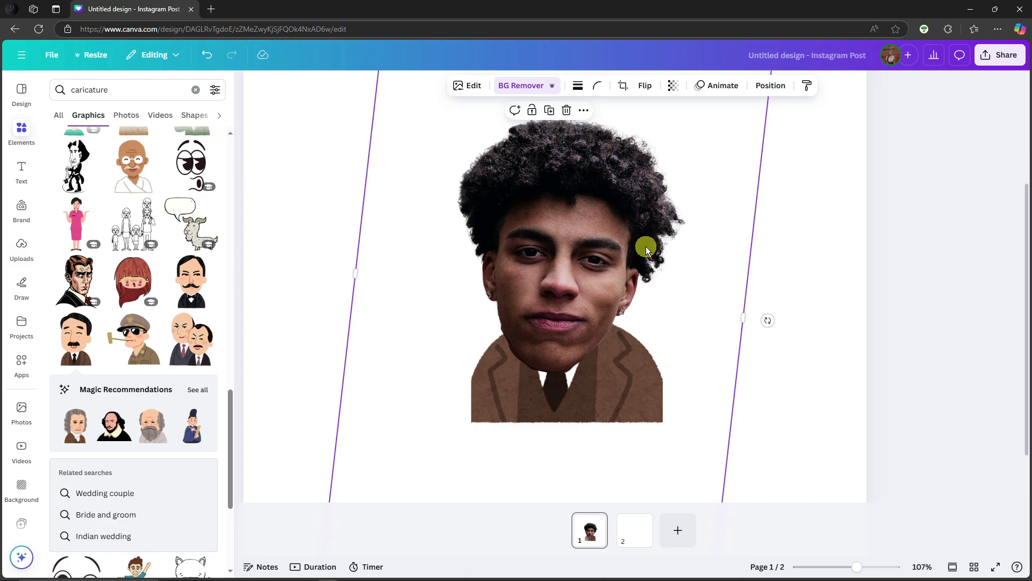
scroll(920, 252, down, 4)
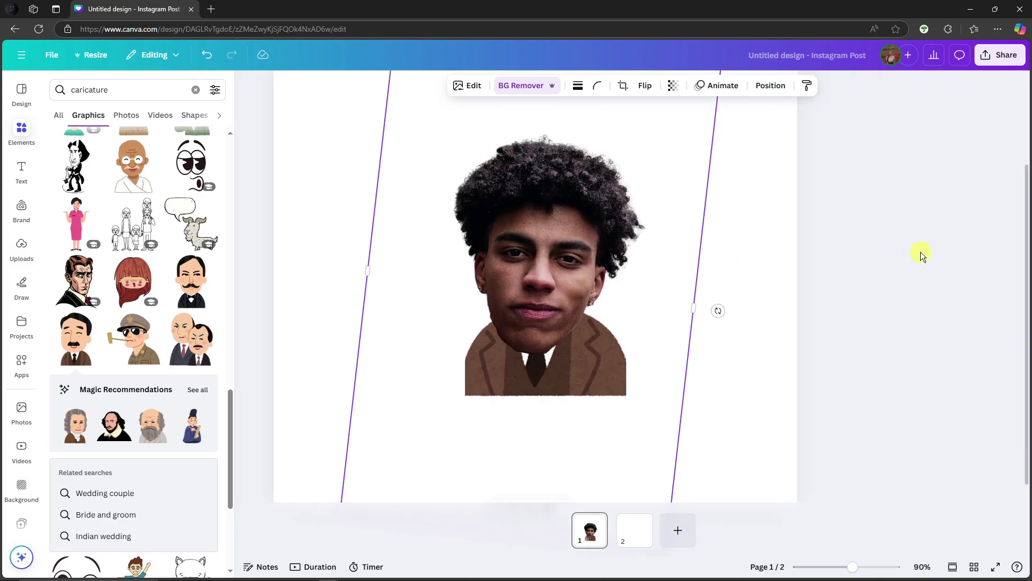
key(Delete)
click(546, 337)
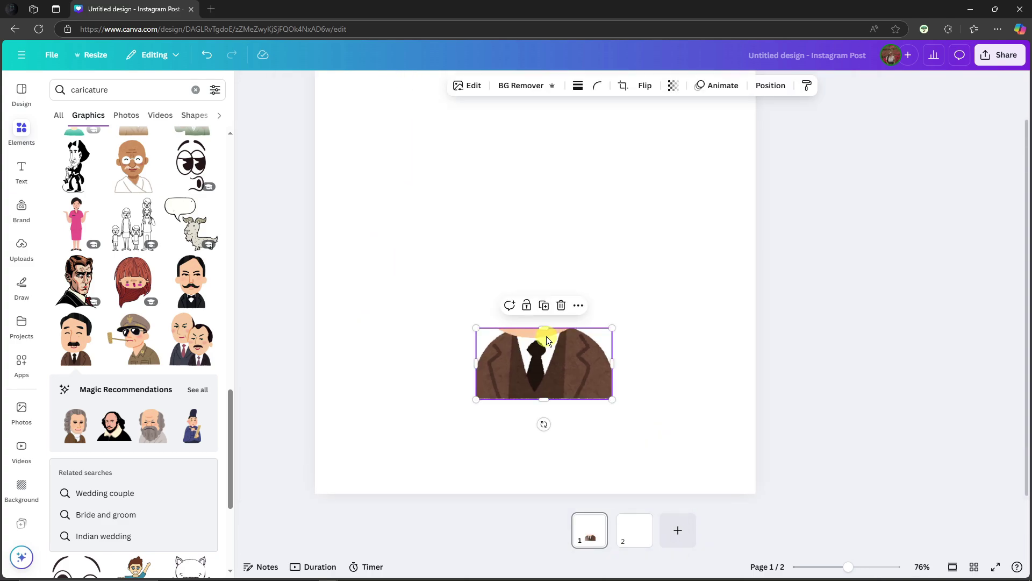
key(Delete)
Add the uploaded red-jacket portrait photo to the empty page 1.
scroll(592, 326, down, 3)
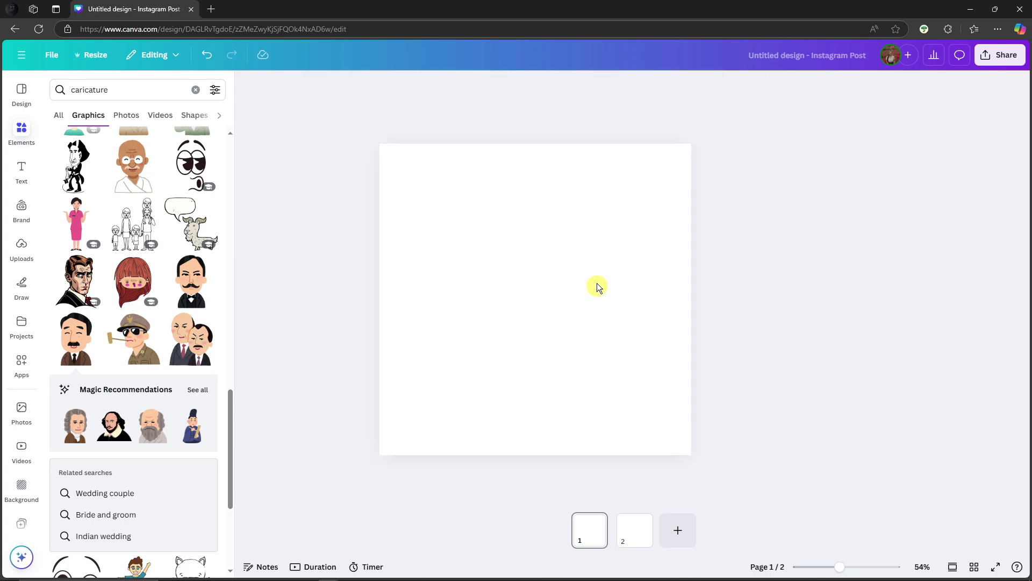
click(592, 253)
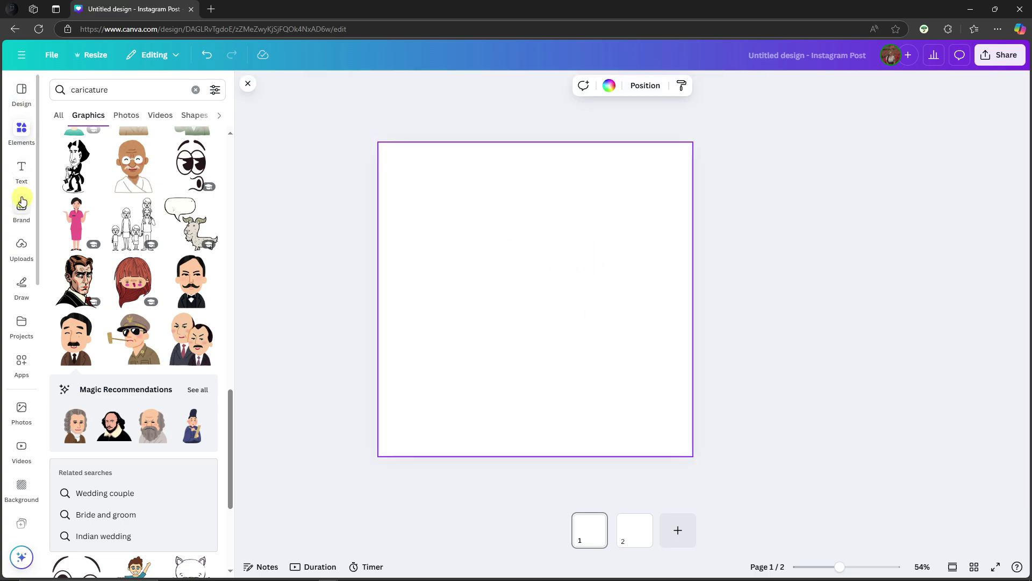
click(20, 248)
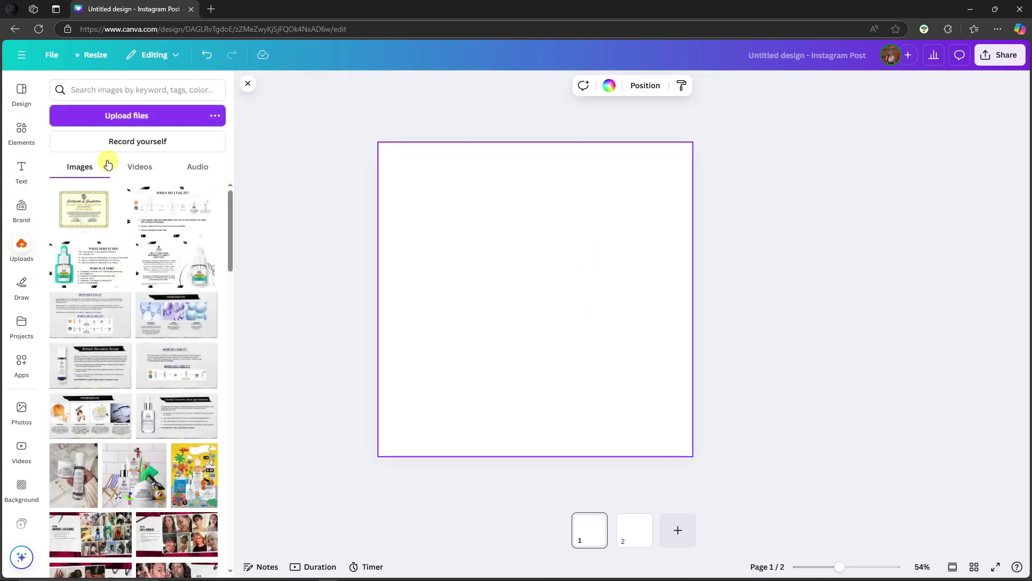
scroll(165, 271, down, 5)
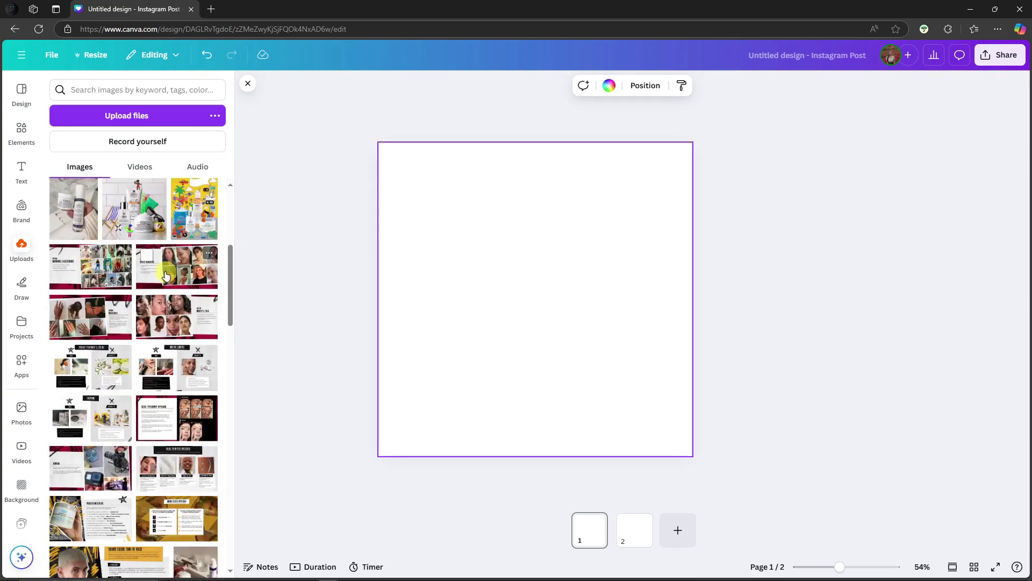
scroll(161, 263, up, 5)
scroll(177, 300, down, 10)
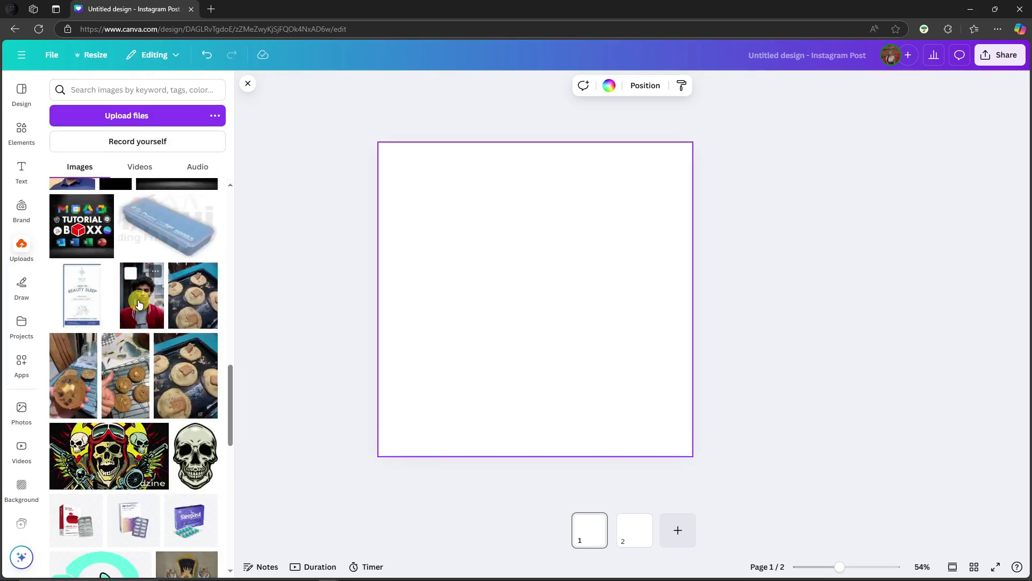
click(139, 305)
Enlarge the portrait, snap it against the page's right edge, and remove its background.
drag(586, 320, 595, 287)
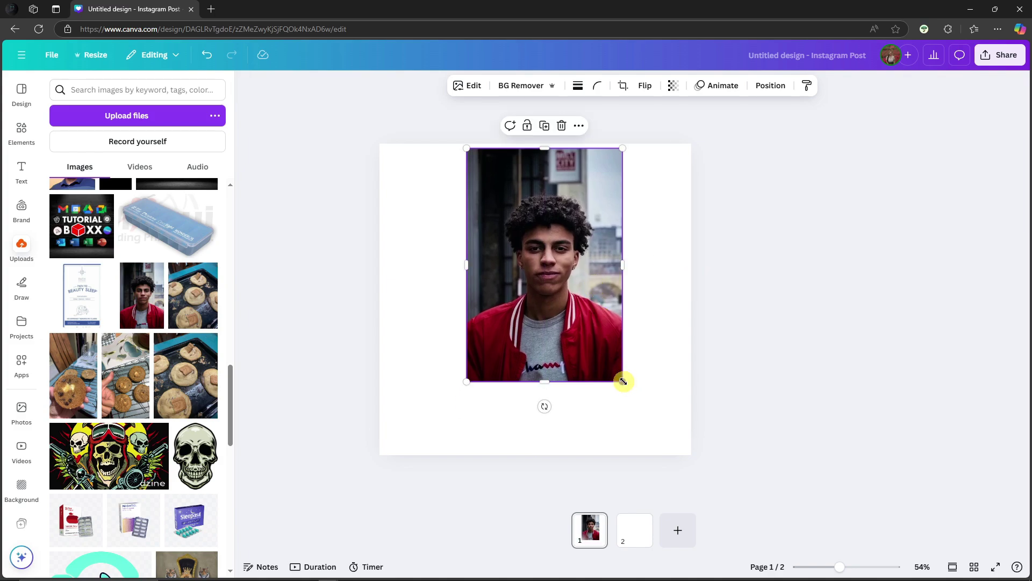
drag(623, 381, 647, 433)
click(721, 258)
drag(541, 276, 567, 286)
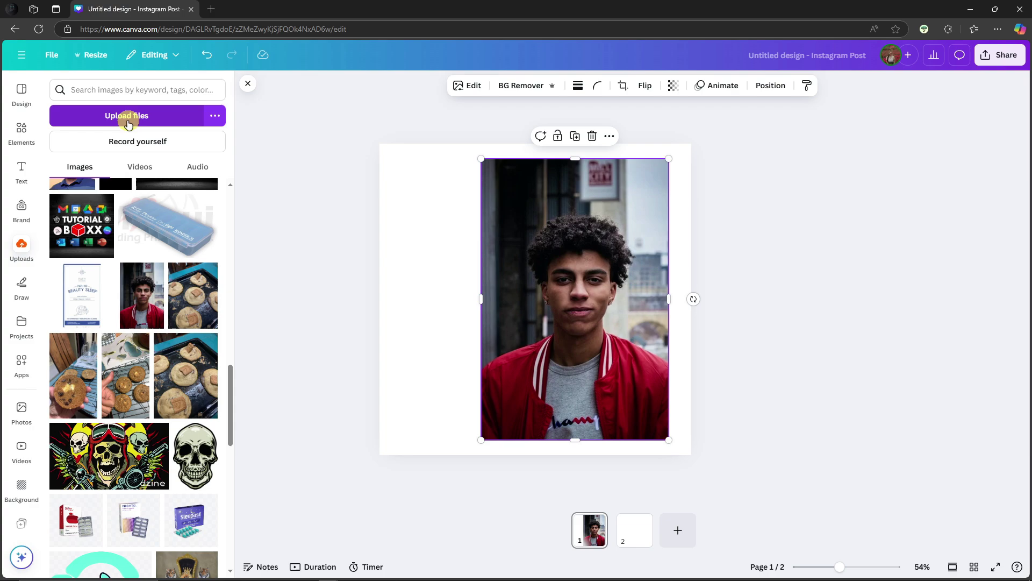
click(1003, 253)
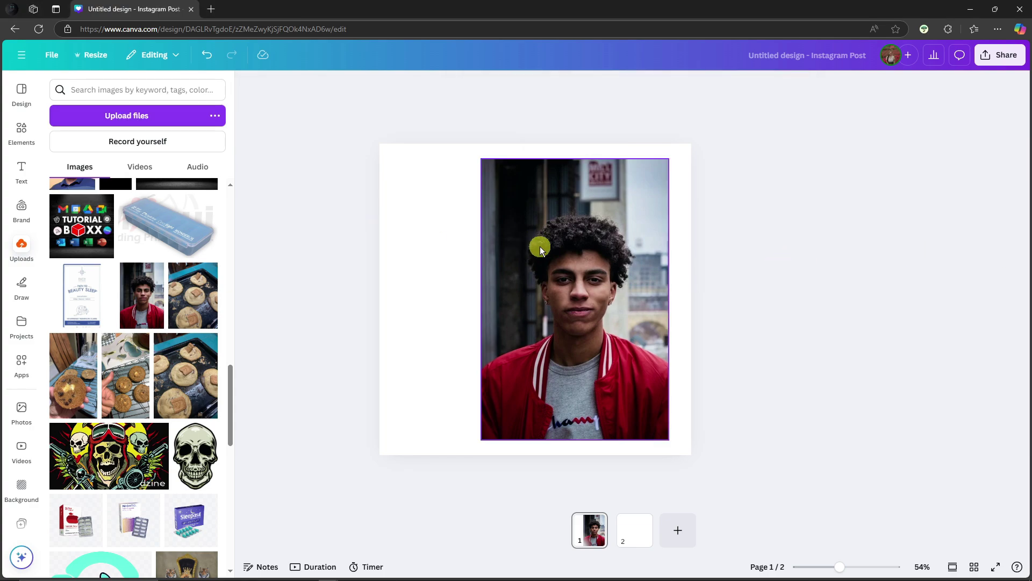
drag(540, 247, 583, 231)
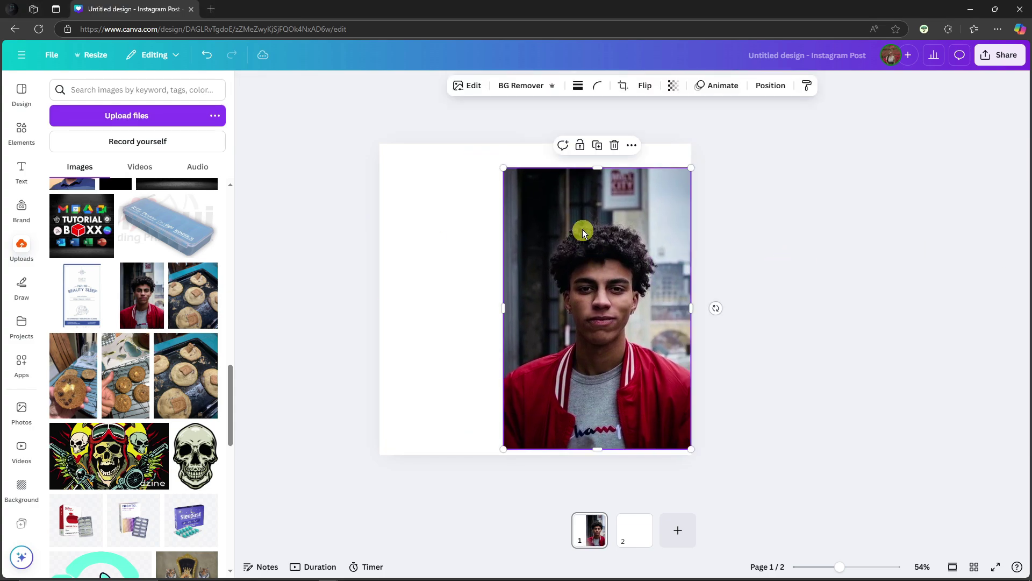
click(522, 87)
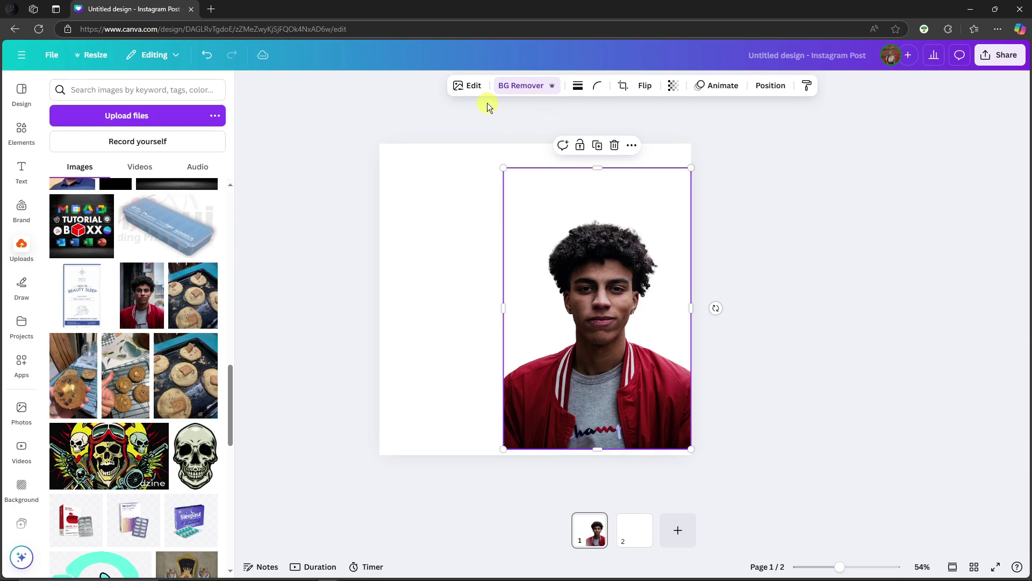
Zoom in on the cut-out portrait and open the Erase/Restore brush panel.
mouse_move(840, 569)
mouse_down()
mouse_move(859, 566)
mouse_move(849, 567)
mouse_up()
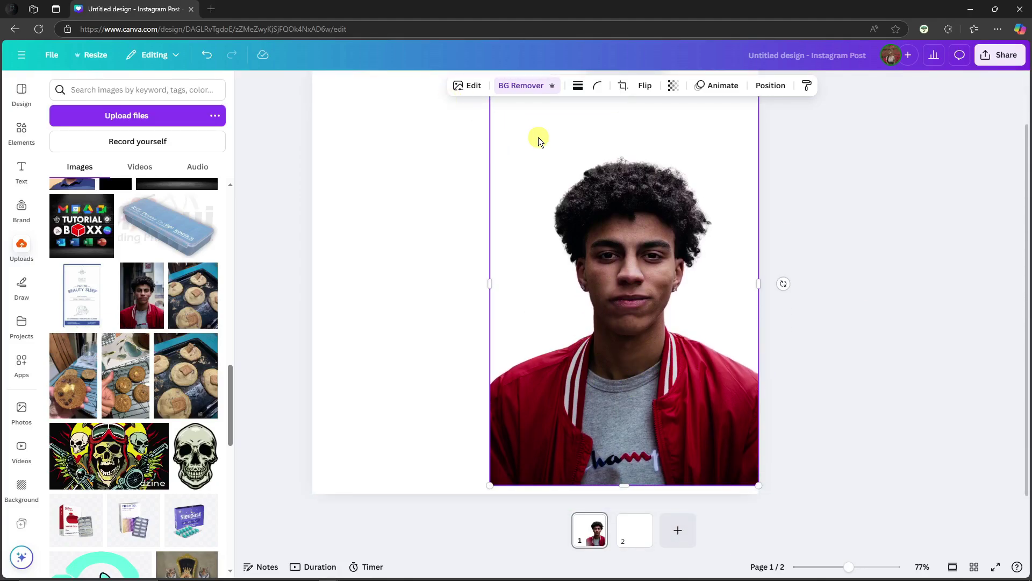
click(526, 86)
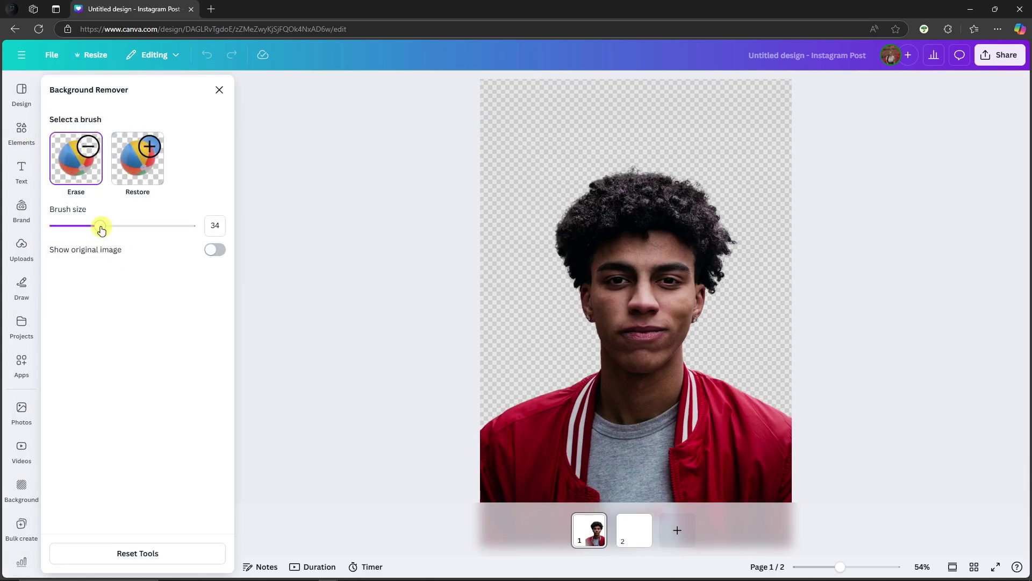
Shrink the erase brush and erase the neck below the chin.
drag(101, 230, 93, 230)
scroll(791, 429, up, 5)
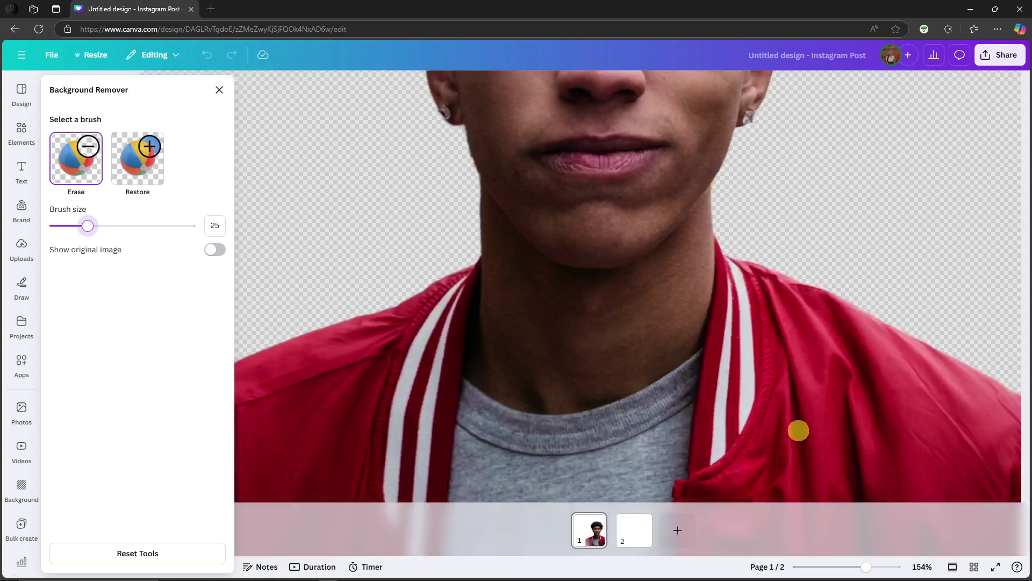
mouse_move(747, 214)
mouse_down()
mouse_move(652, 307)
mouse_move(573, 317)
mouse_move(517, 294)
mouse_move(448, 217)
mouse_up()
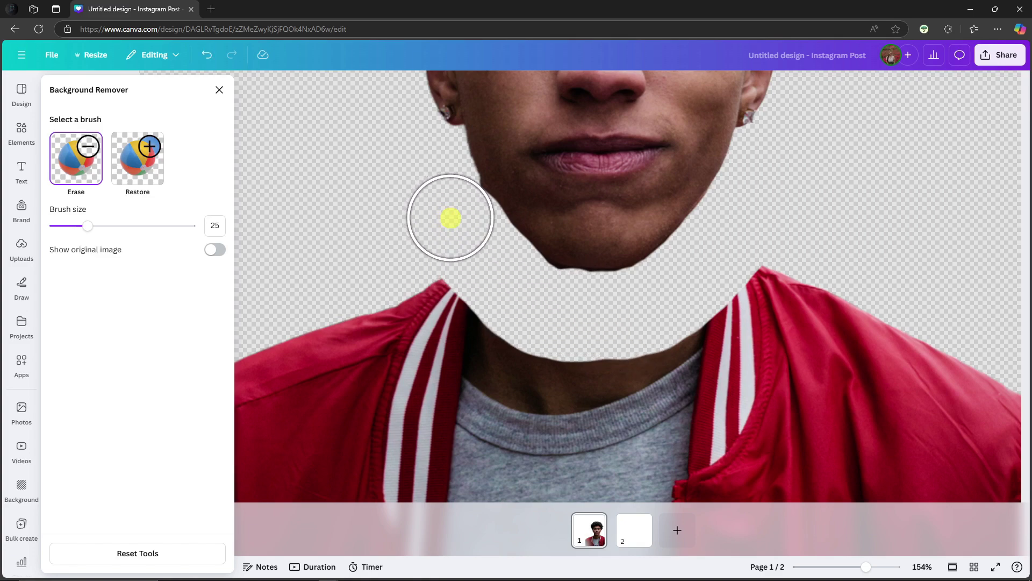
Erase the red jacket with brush size 38, then close the Background Remover panel.
drag(87, 225, 72, 228)
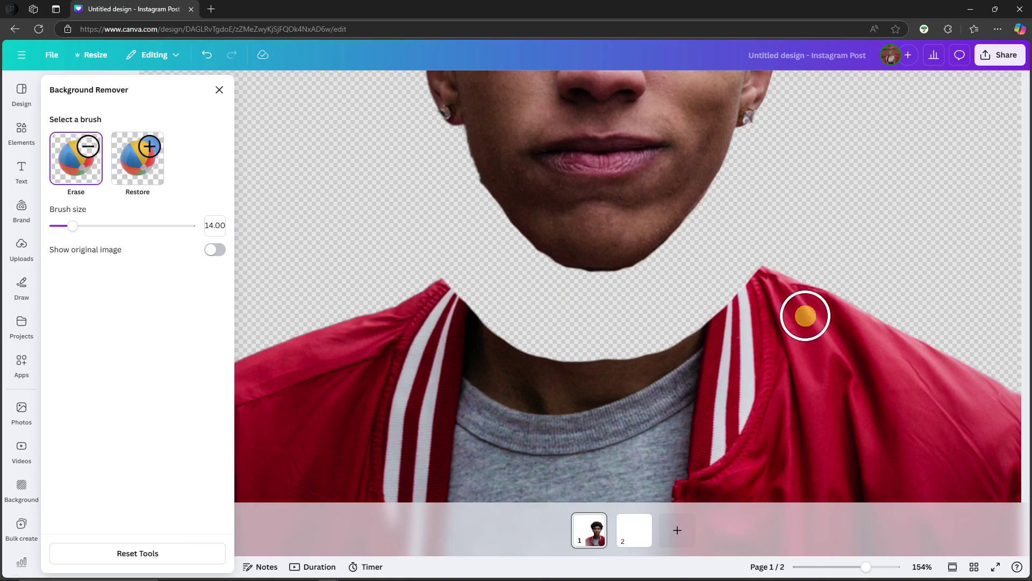
scroll(805, 315, down, 5)
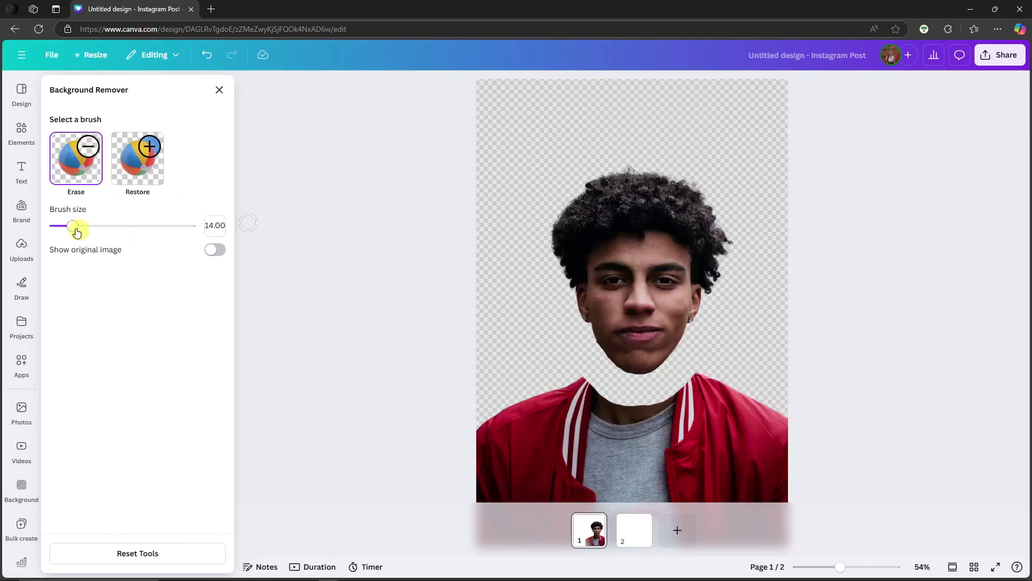
drag(72, 226, 105, 226)
mouse_move(573, 432)
mouse_down()
mouse_move(574, 387)
mouse_move(513, 413)
mouse_move(481, 459)
mouse_move(572, 413)
mouse_move(591, 422)
mouse_move(503, 474)
mouse_move(539, 479)
mouse_move(653, 399)
mouse_move(706, 387)
mouse_move(772, 429)
mouse_move(762, 449)
mouse_move(695, 430)
mouse_move(581, 480)
mouse_move(642, 484)
mouse_move(742, 462)
mouse_move(783, 487)
mouse_move(757, 499)
mouse_move(626, 499)
mouse_move(564, 454)
mouse_move(525, 471)
mouse_move(729, 467)
mouse_up()
scroll(704, 393, down, 2)
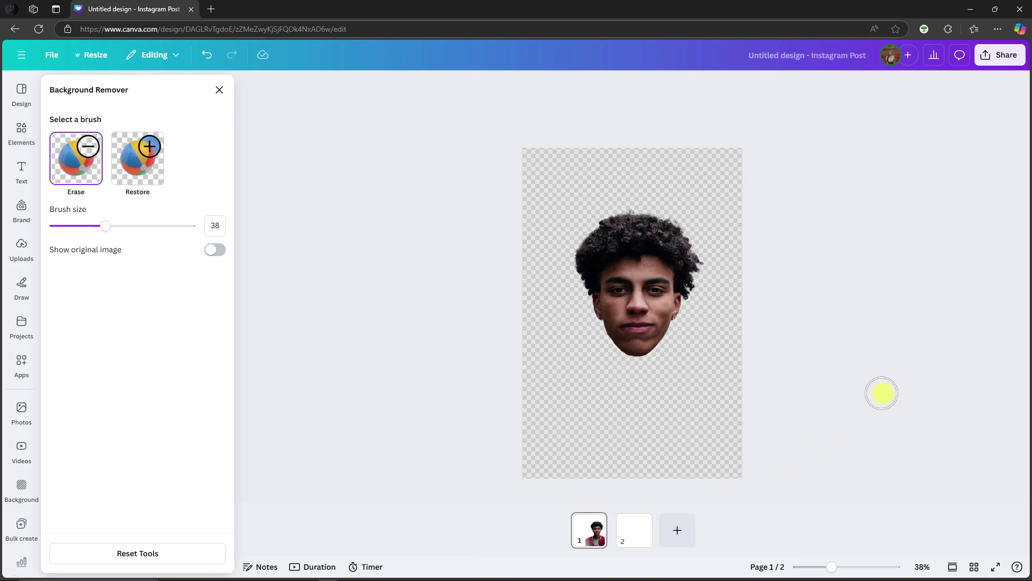
scroll(882, 393, up, 3)
click(220, 91)
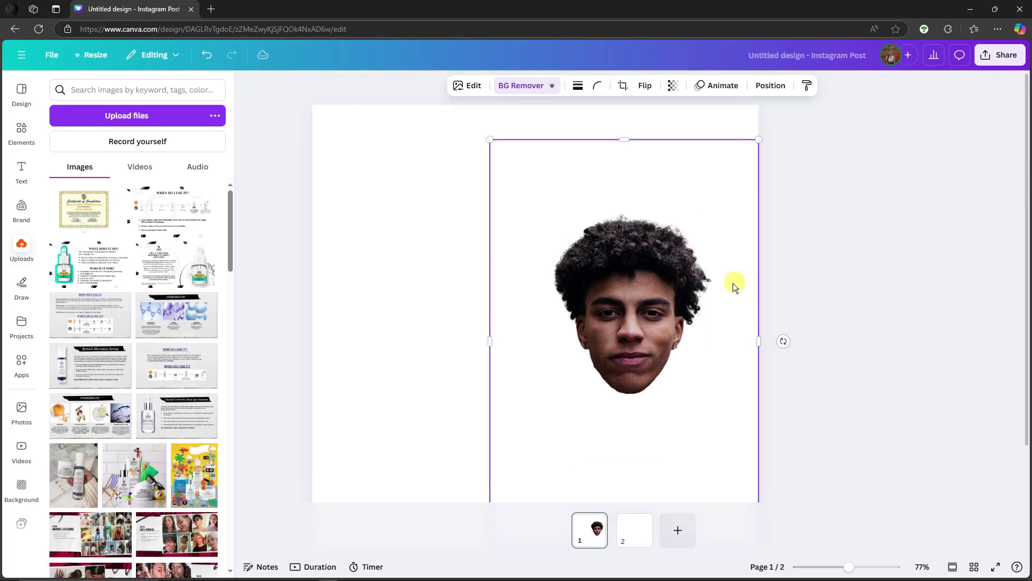
Nudge the head cut-out slightly up on the page and deselect it.
mouse_move(675, 328)
mouse_down()
mouse_move(647, 295)
mouse_move(672, 315)
mouse_up()
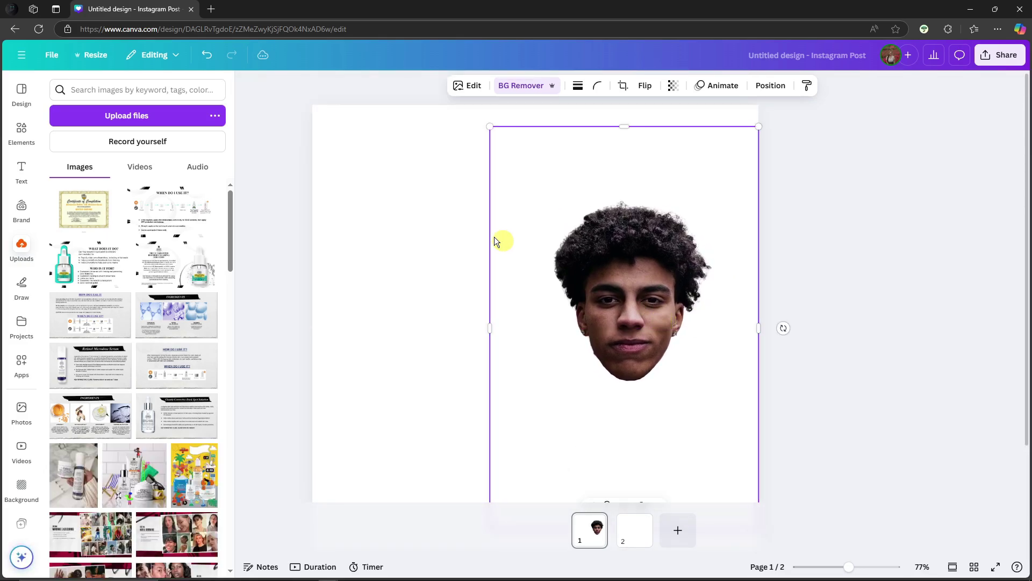
click(498, 240)
click(881, 249)
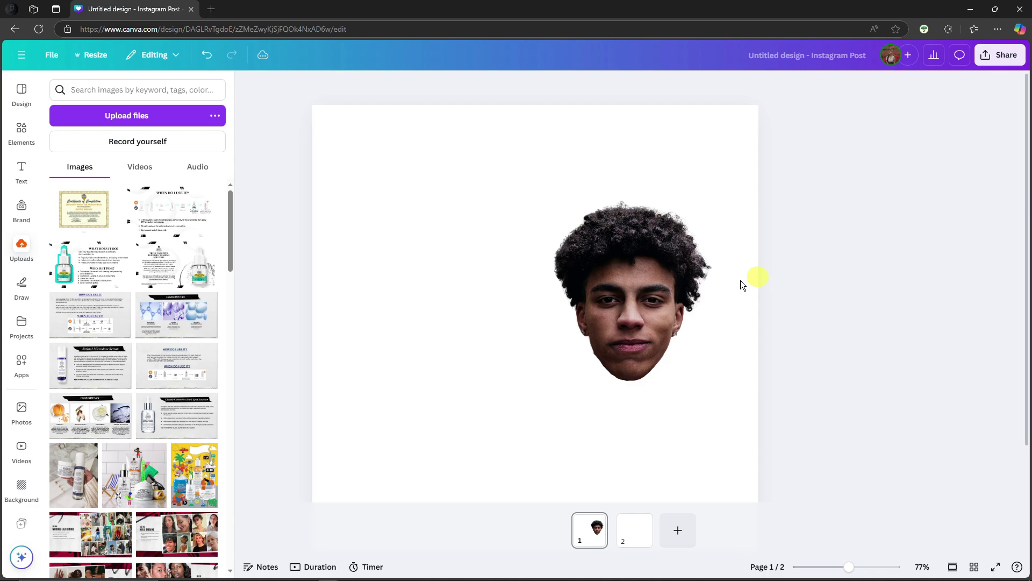
Find and open the Cartoonify app from the Apps library.
click(22, 362)
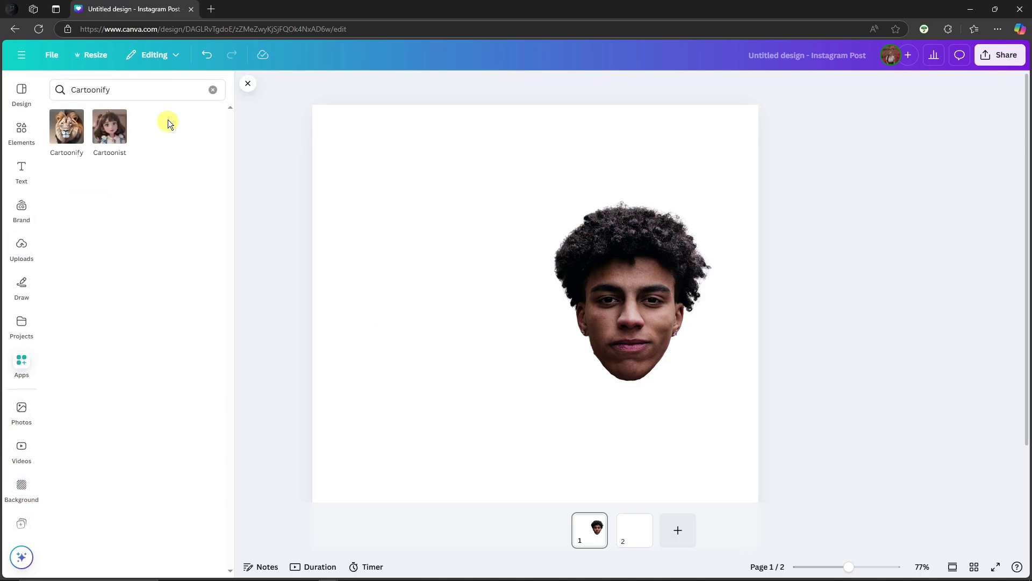
drag(110, 90, 78, 88)
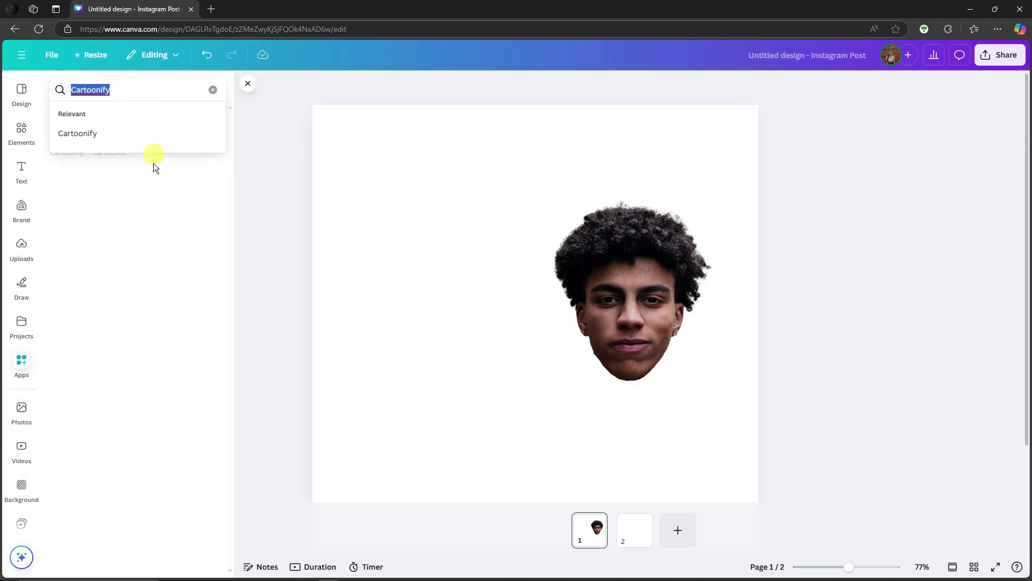
click(68, 140)
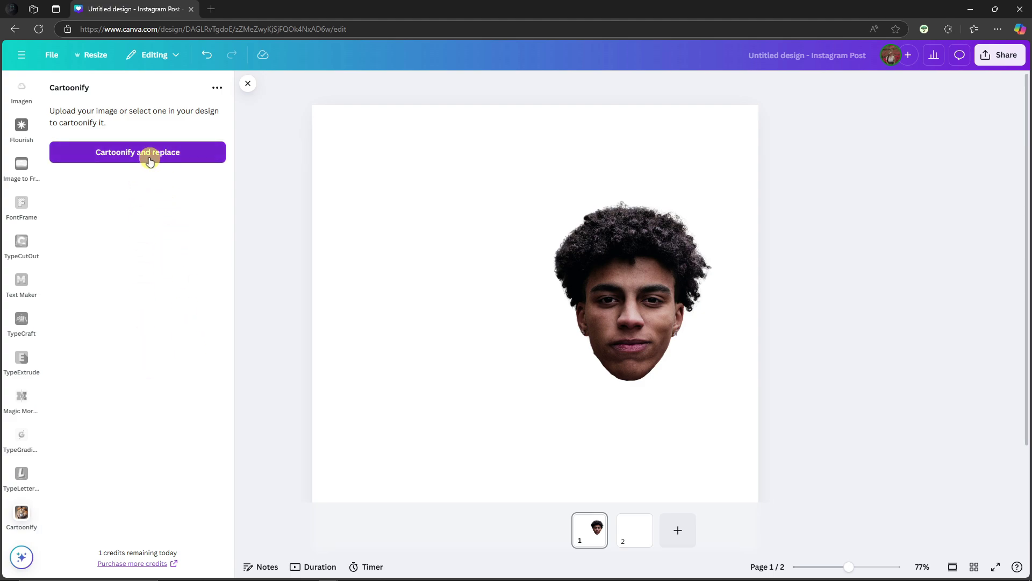
Cartoonify the head cut-out in place, then nudge it slightly up and right.
click(652, 341)
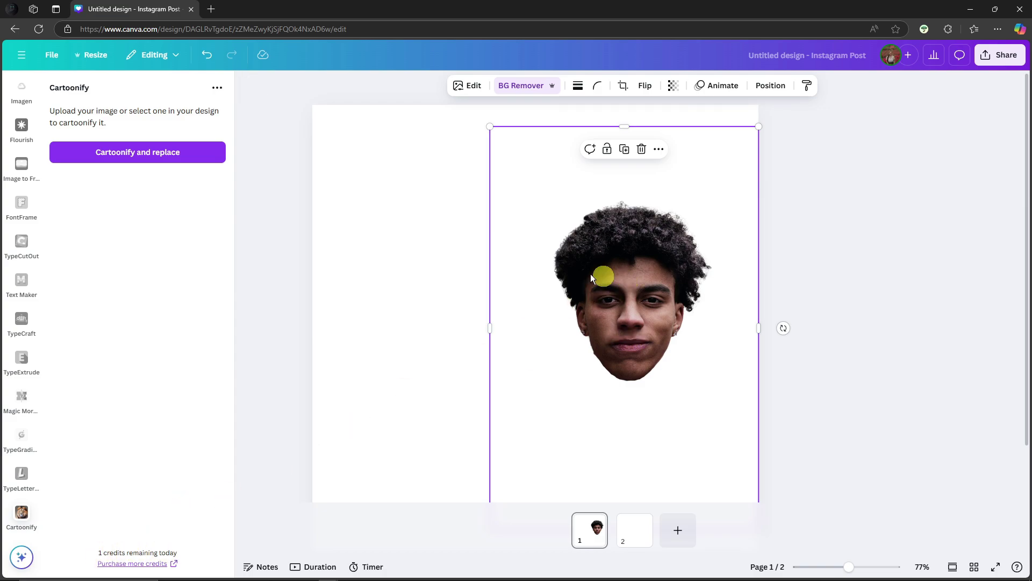
click(142, 151)
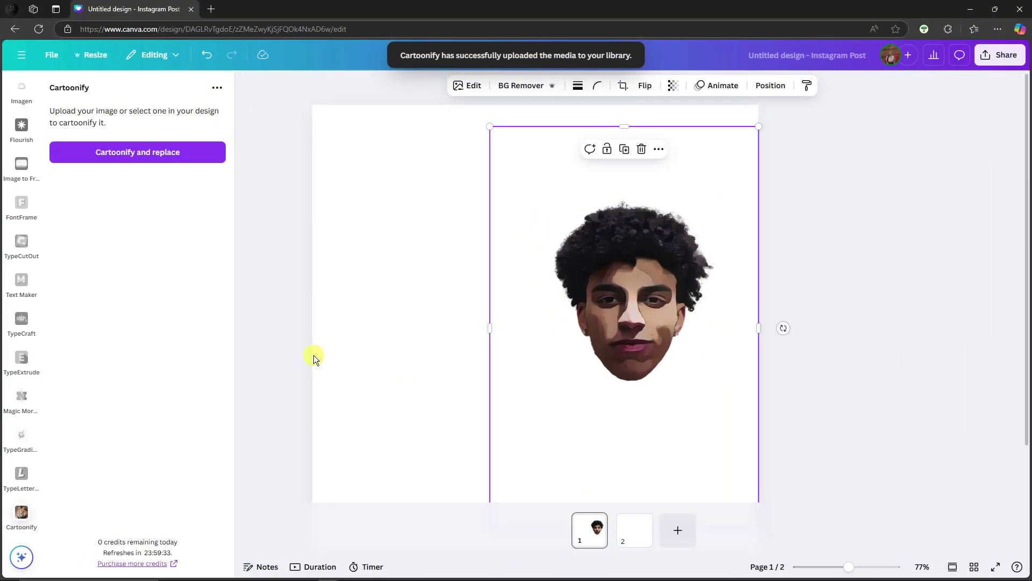
scroll(726, 379, up, 5)
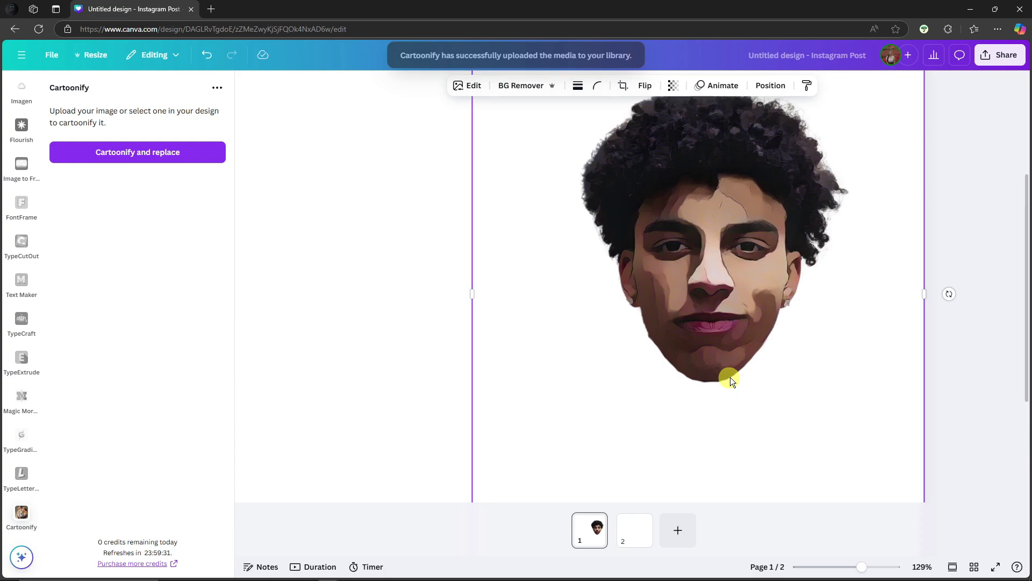
scroll(856, 335, down, 2)
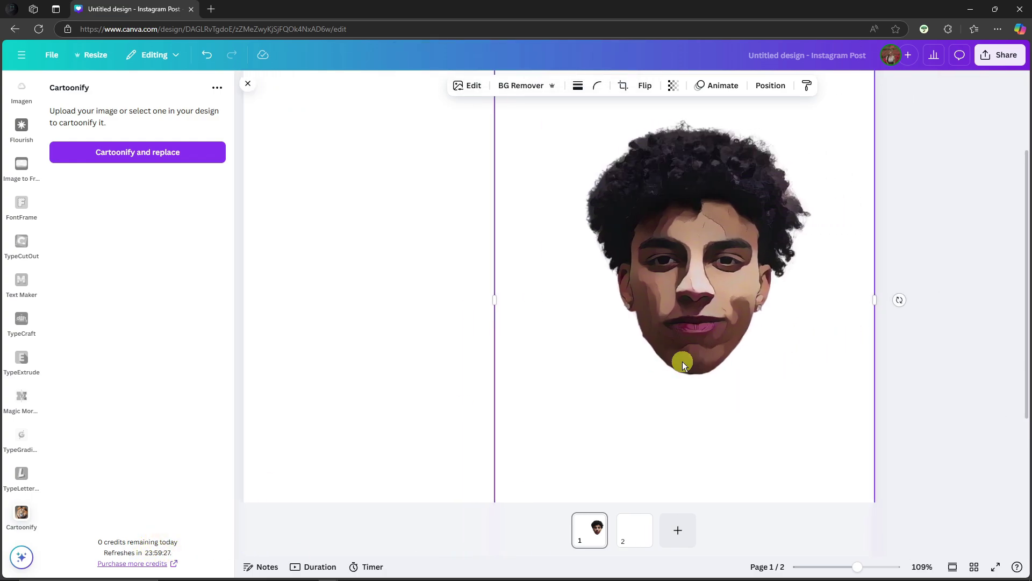
scroll(743, 360, down, 4)
click(840, 292)
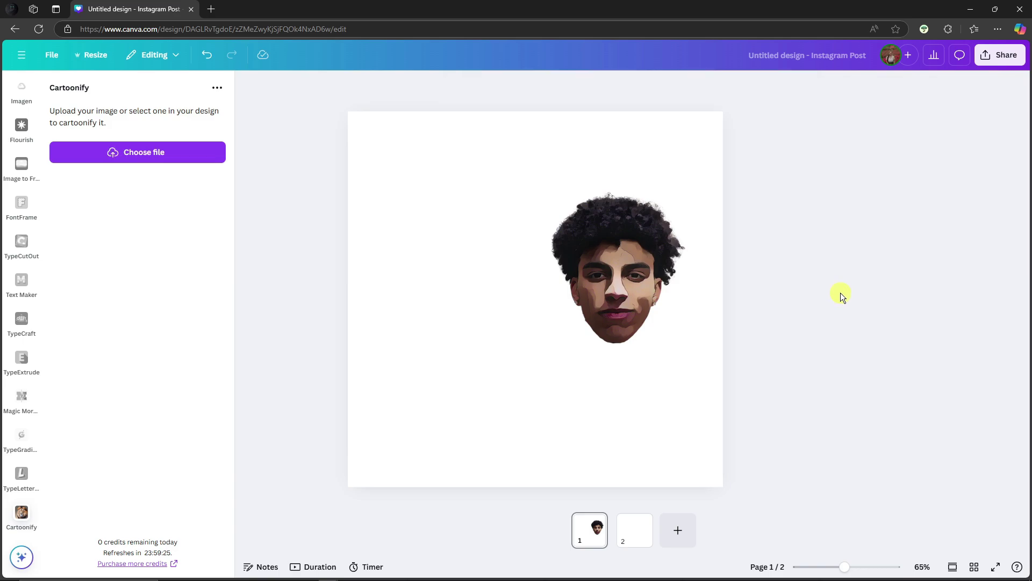
drag(613, 276, 603, 283)
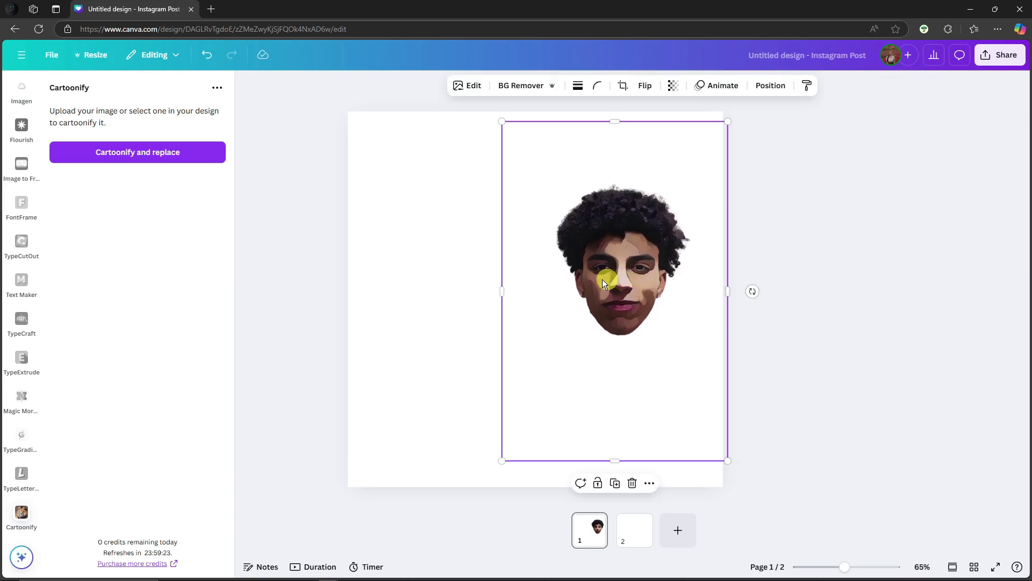
Add the afro-haired cartoon boy graphic from the 'caricature' Elements results.
click(247, 86)
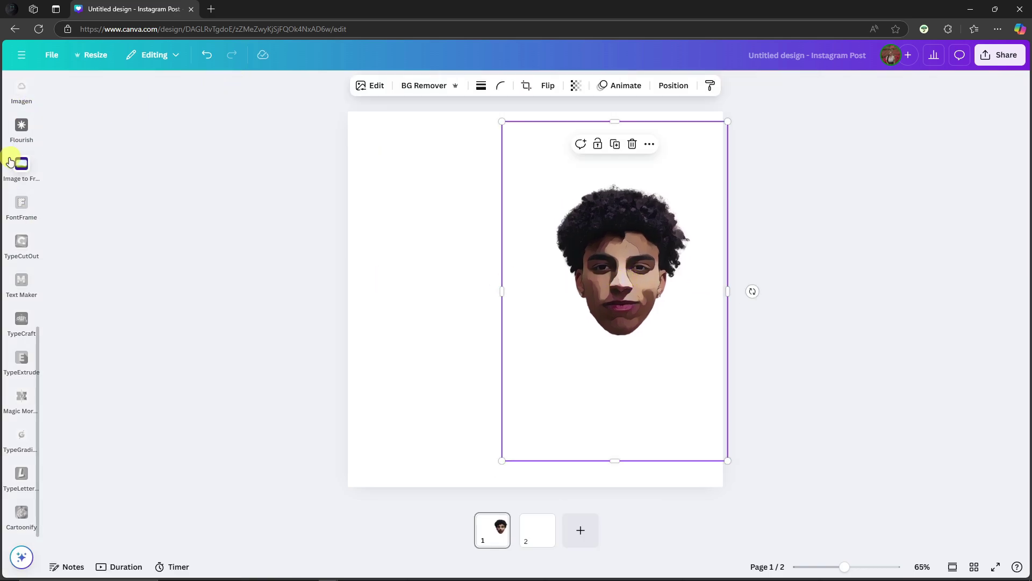
click(22, 163)
click(16, 141)
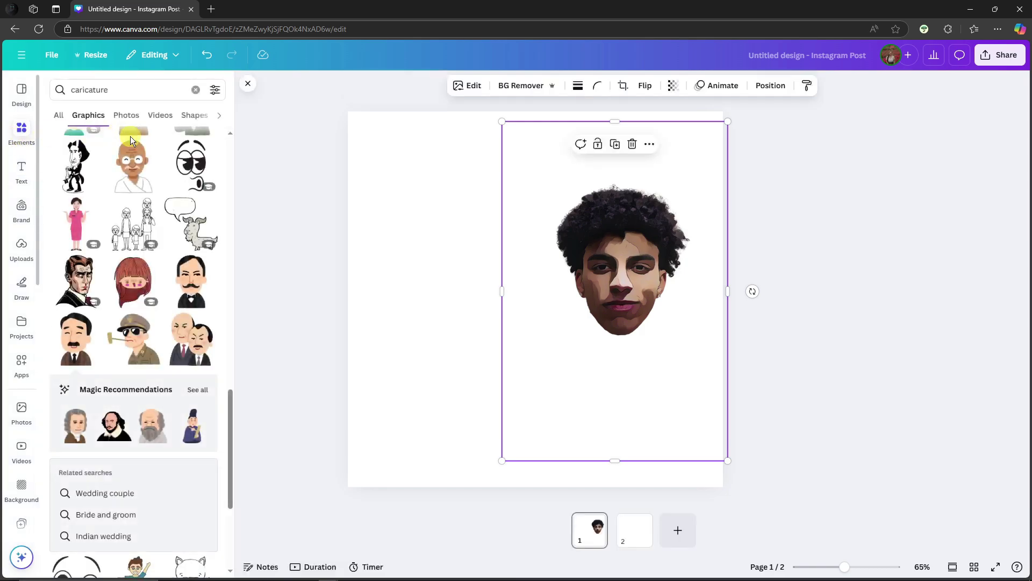
click(123, 87)
click(143, 87)
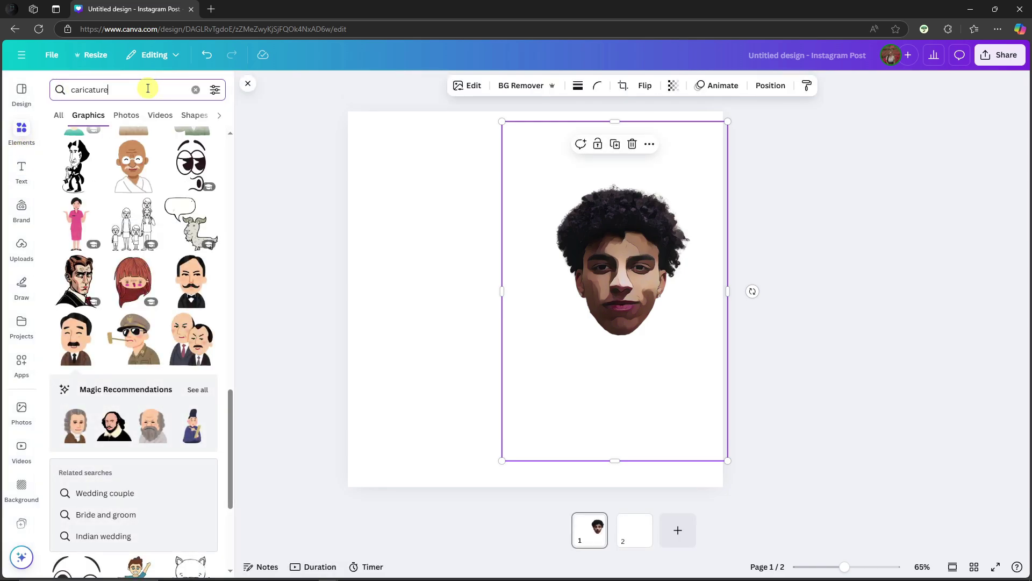
scroll(121, 312, up, 6)
scroll(121, 311, up, 3)
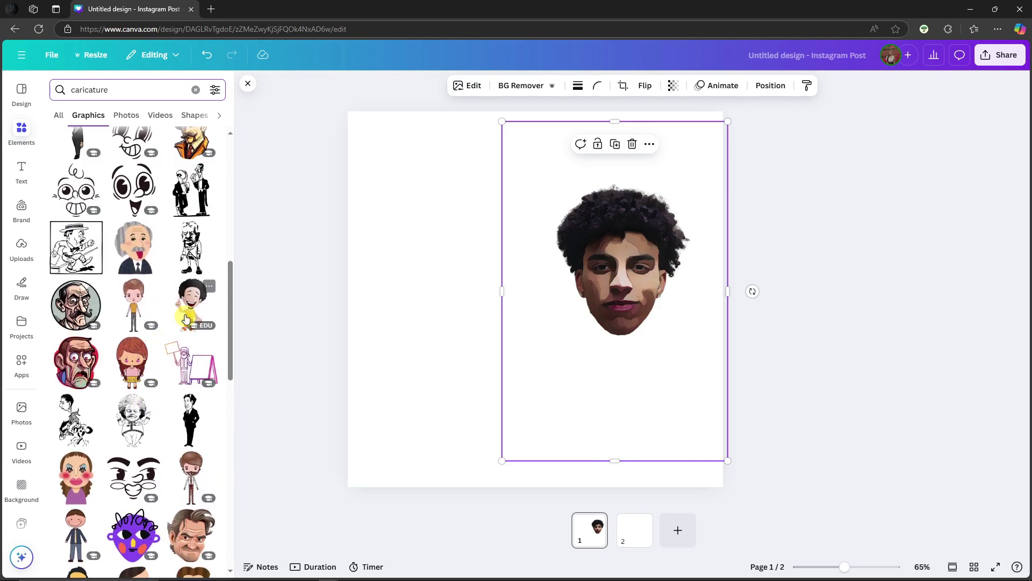
click(189, 312)
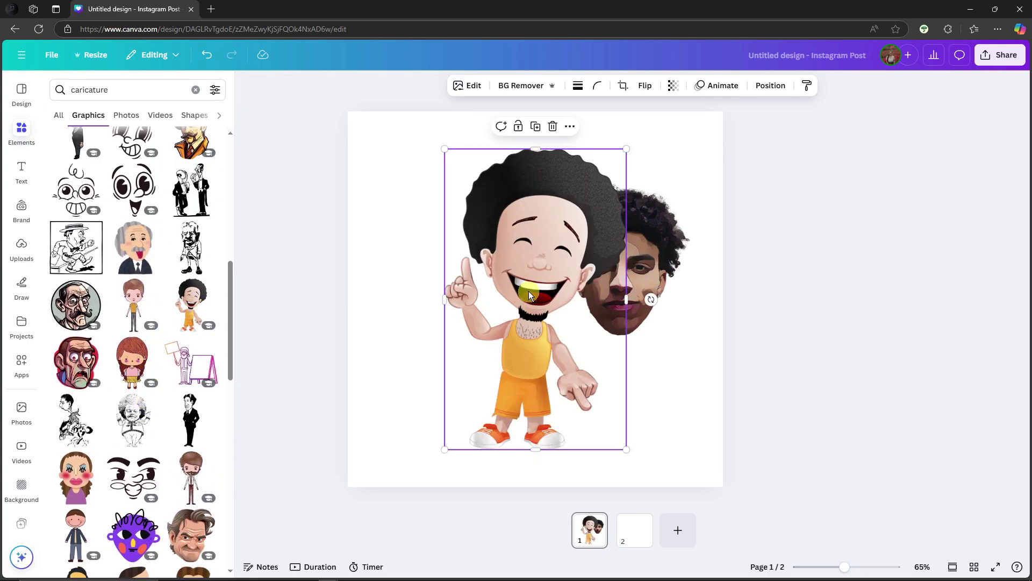
Resize and reposition the cartoon boy so it is centred over the cartoon face.
drag(529, 295, 611, 313)
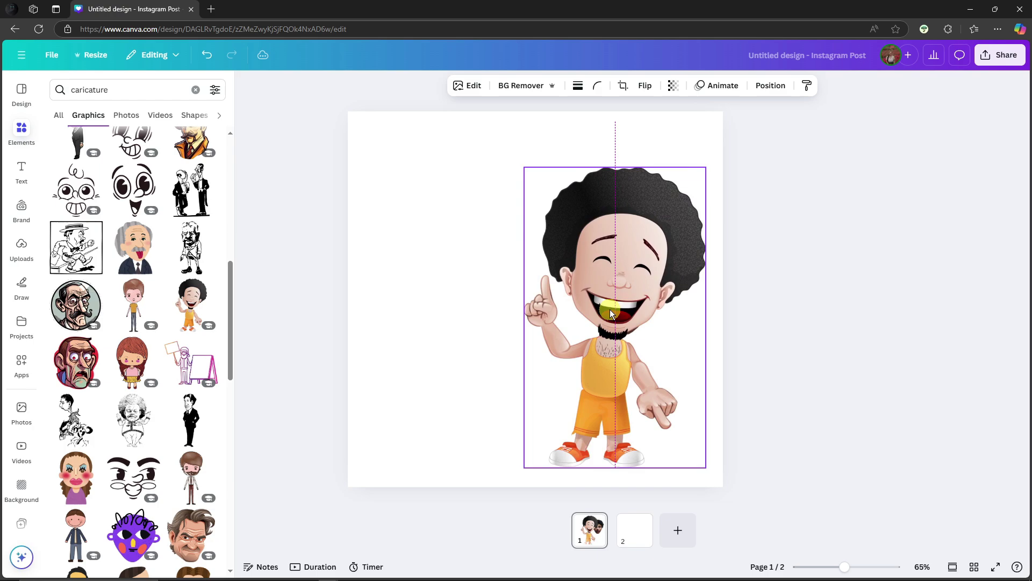
drag(706, 467, 667, 404)
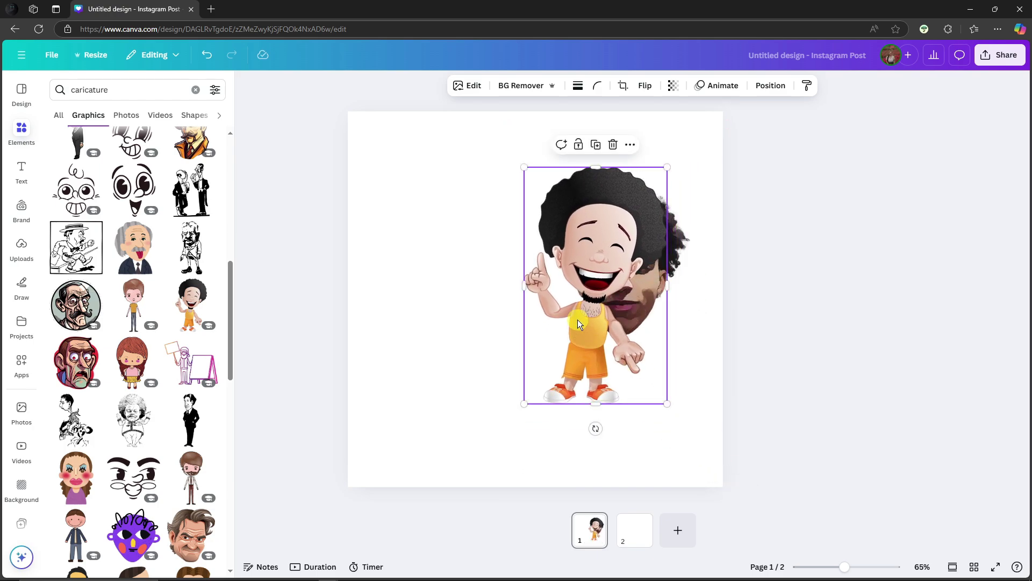
drag(577, 323, 596, 343)
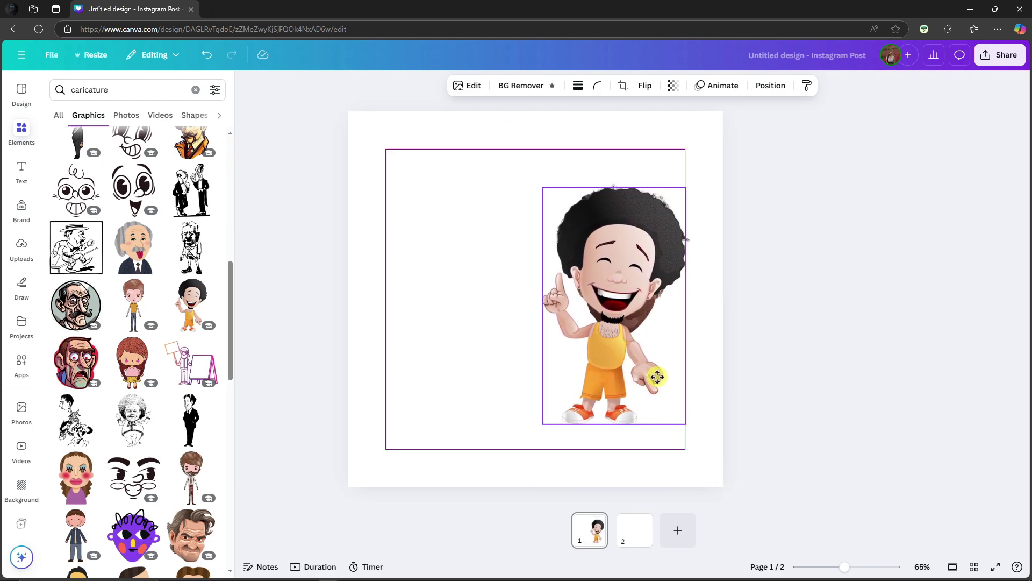
drag(686, 425, 693, 431)
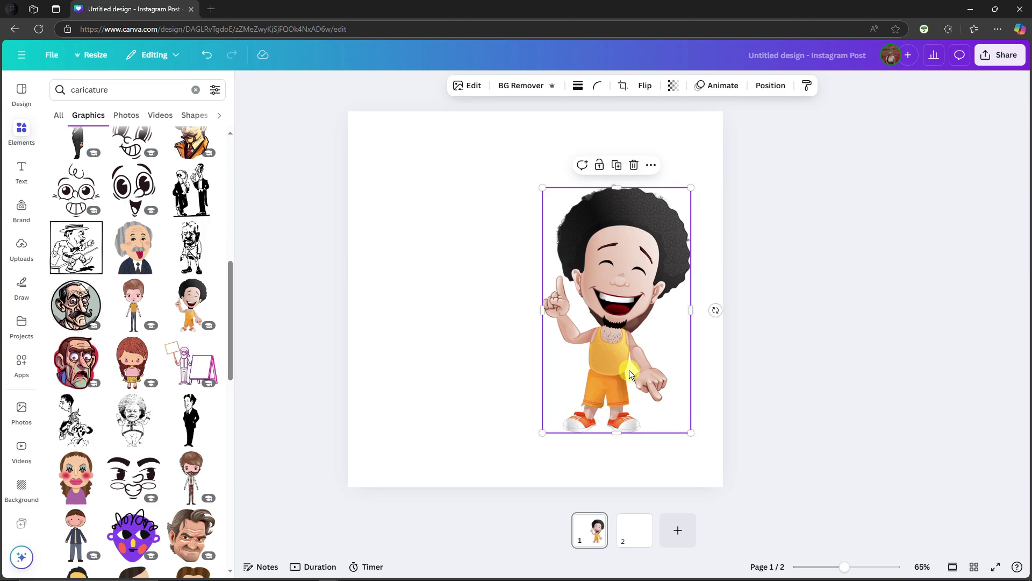
scroll(895, 233, up, 3)
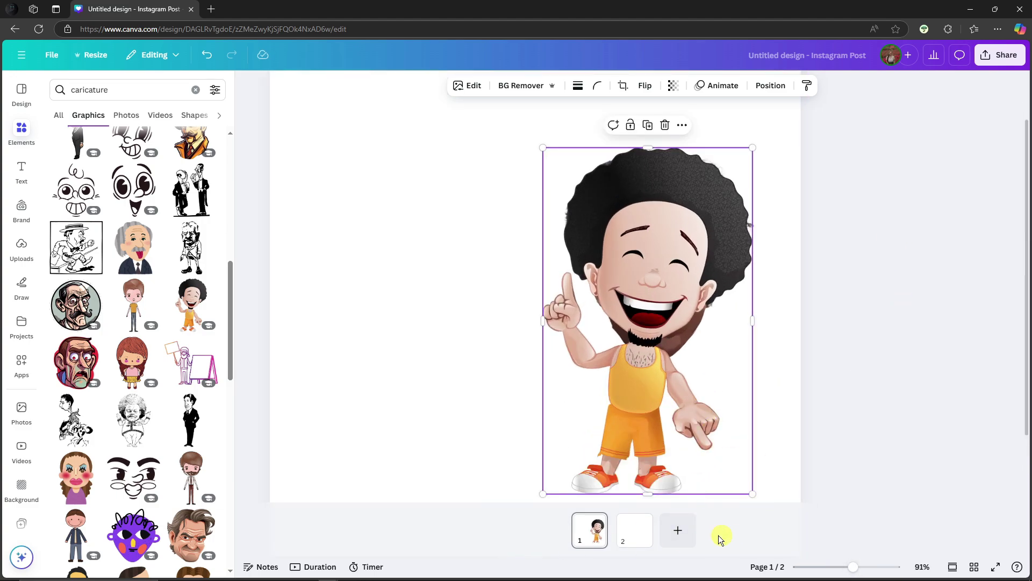
click(953, 567)
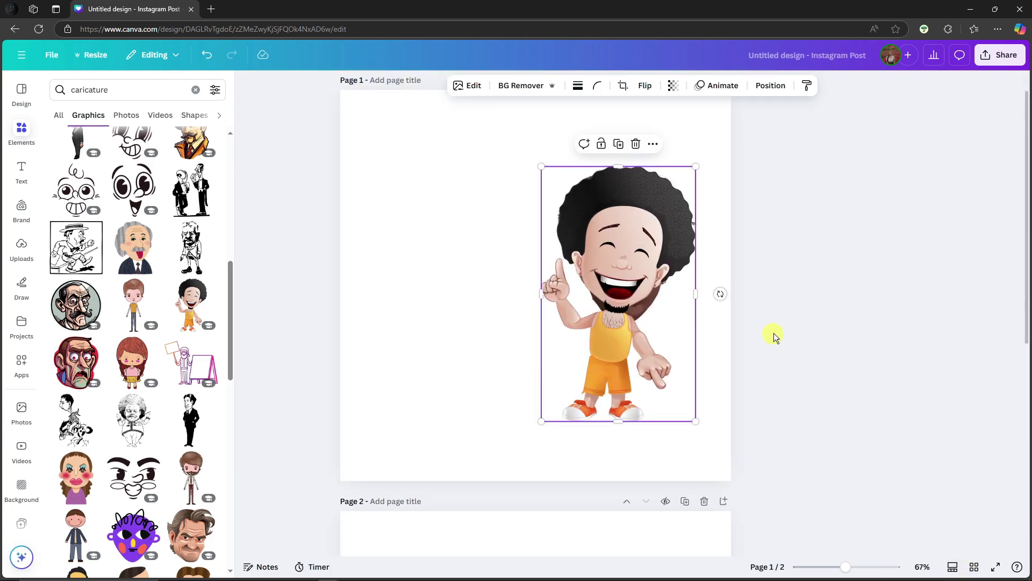
scroll(773, 333, up, 3)
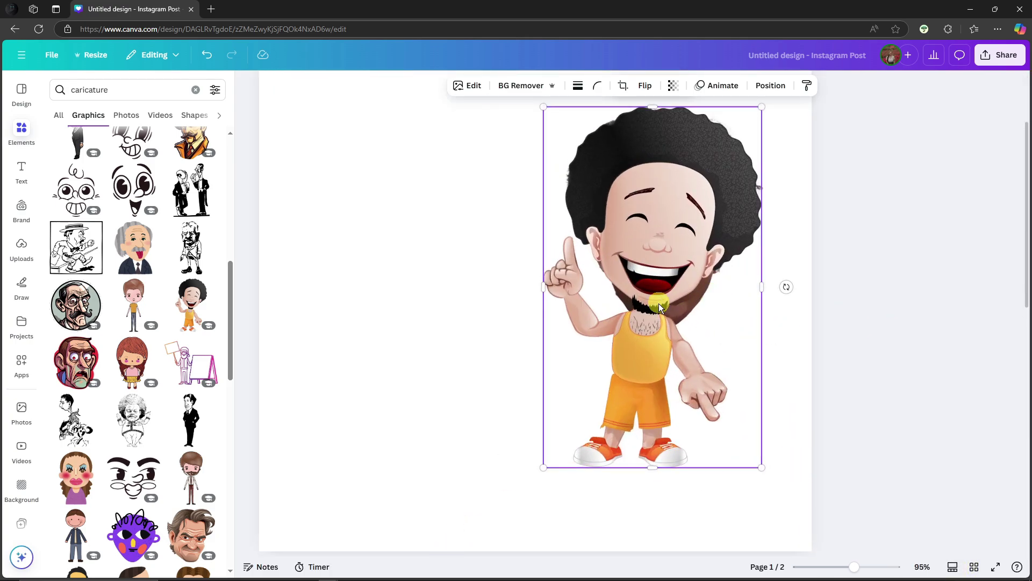
drag(659, 303, 705, 314)
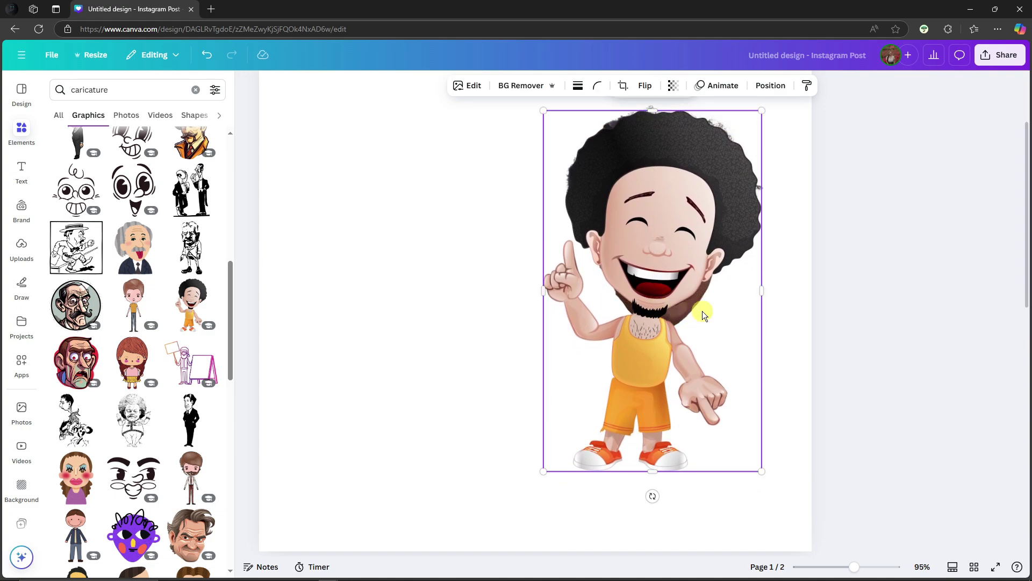
Send the cartoon boy behind the face and crop its original head off.
right_click(669, 290)
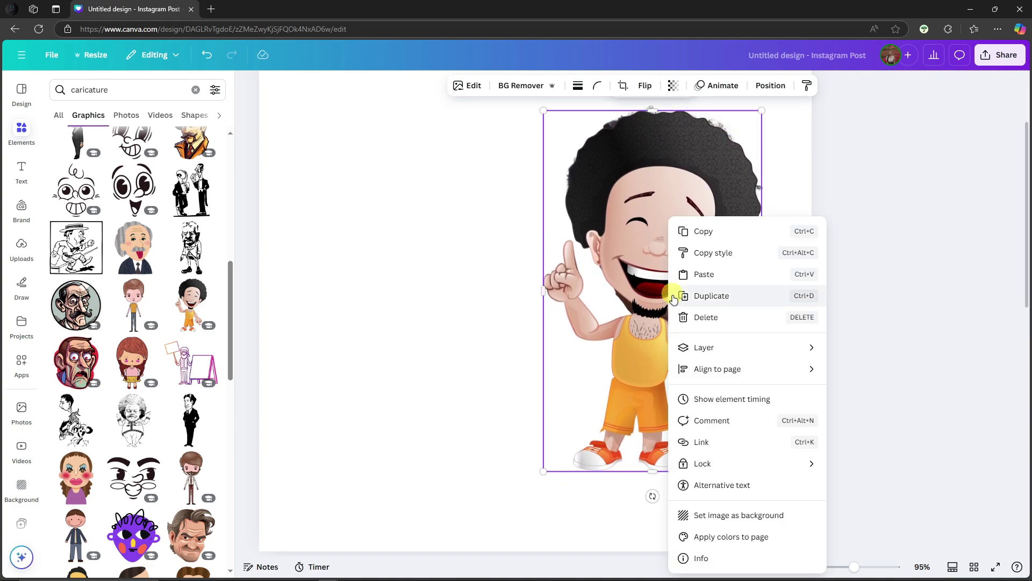
mouse_move(744, 352)
click(903, 379)
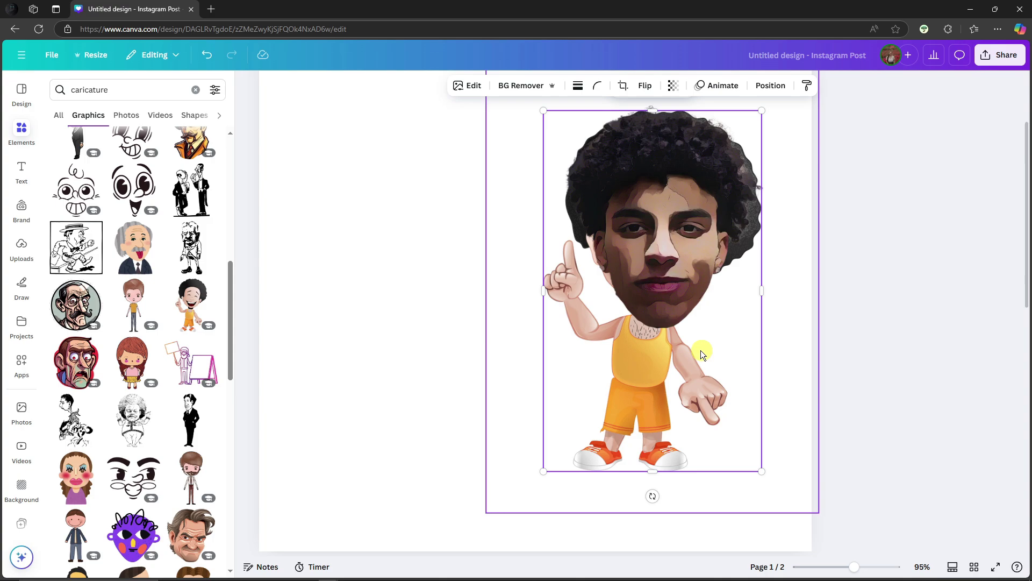
drag(645, 408, 646, 411)
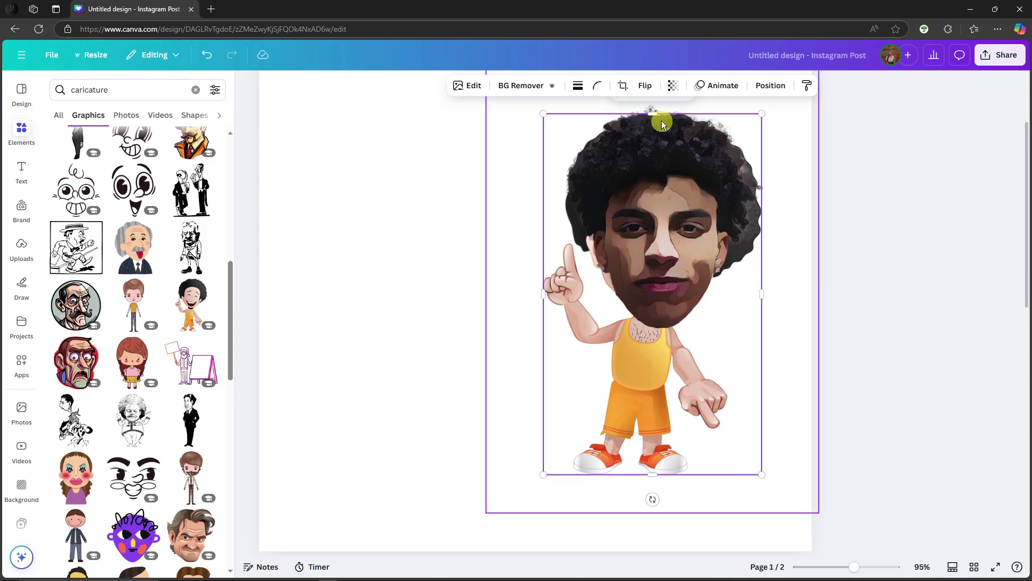
drag(652, 115, 675, 331)
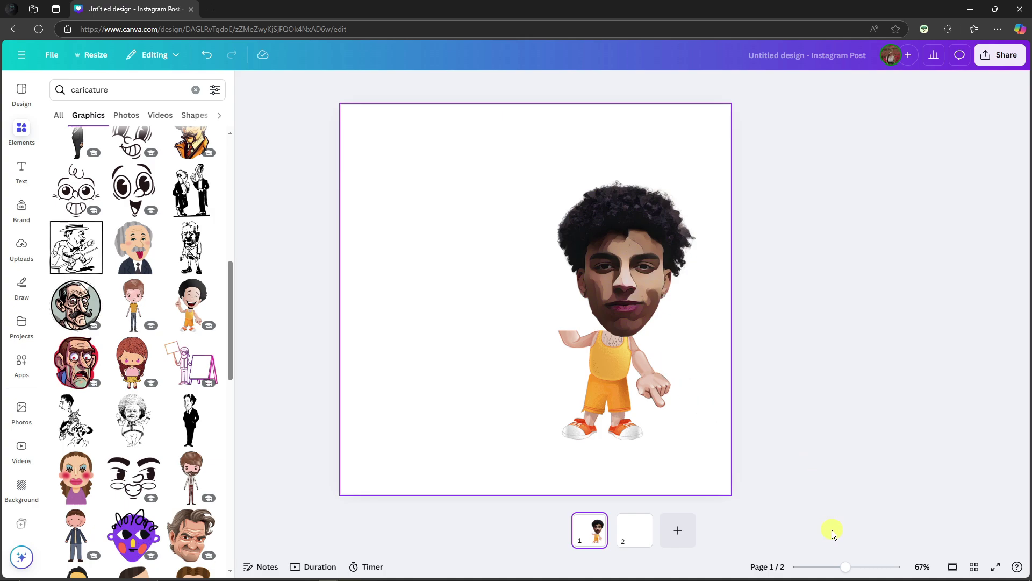
Lower the cartoonified face onto the body's shoulders.
drag(847, 569, 853, 567)
click(663, 411)
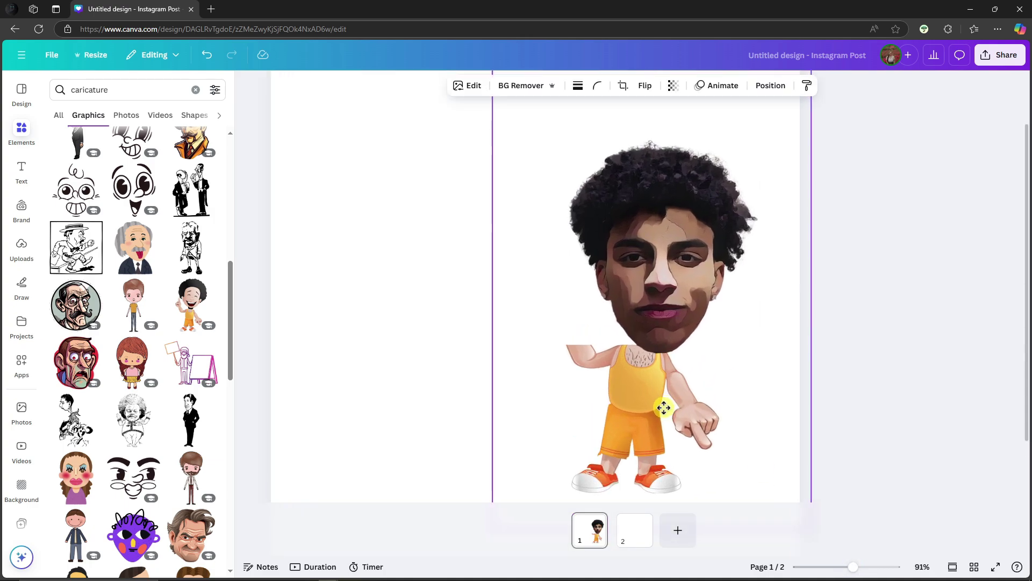
drag(654, 405, 645, 411)
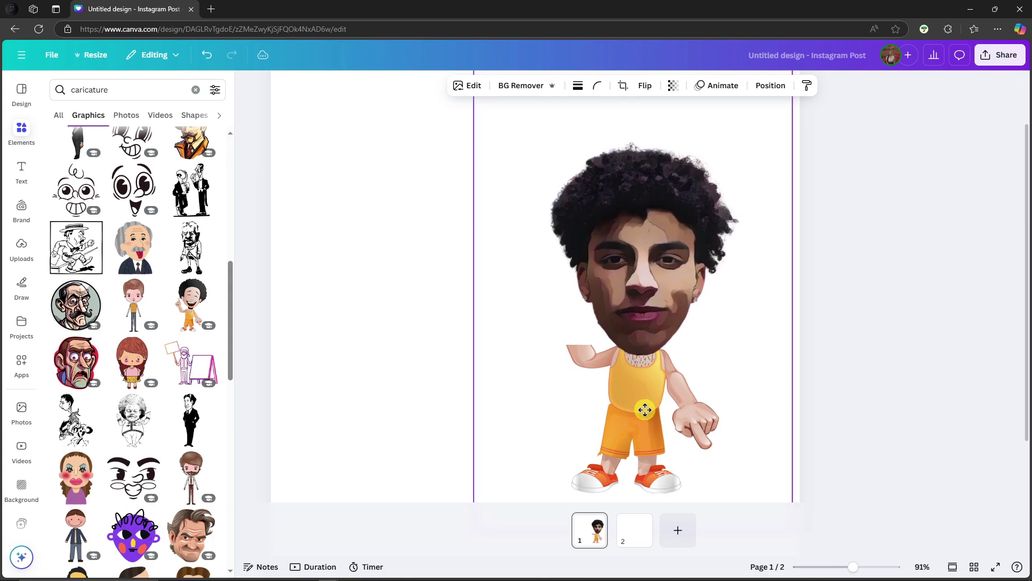
drag(646, 303, 646, 314)
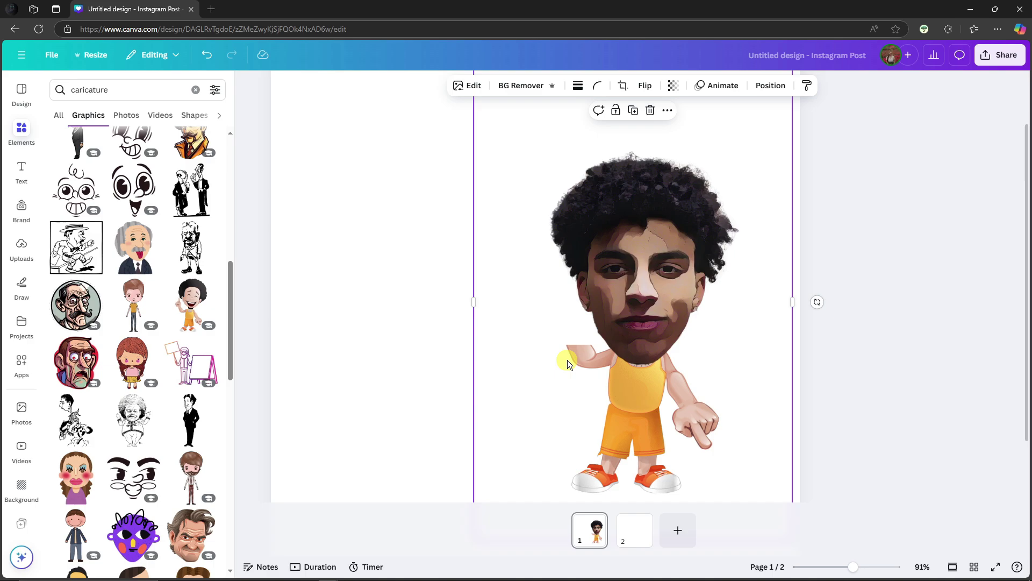
Duplicate the cartoon body from the Layers list, align the copy, and uncrop it upward.
click(769, 87)
click(149, 217)
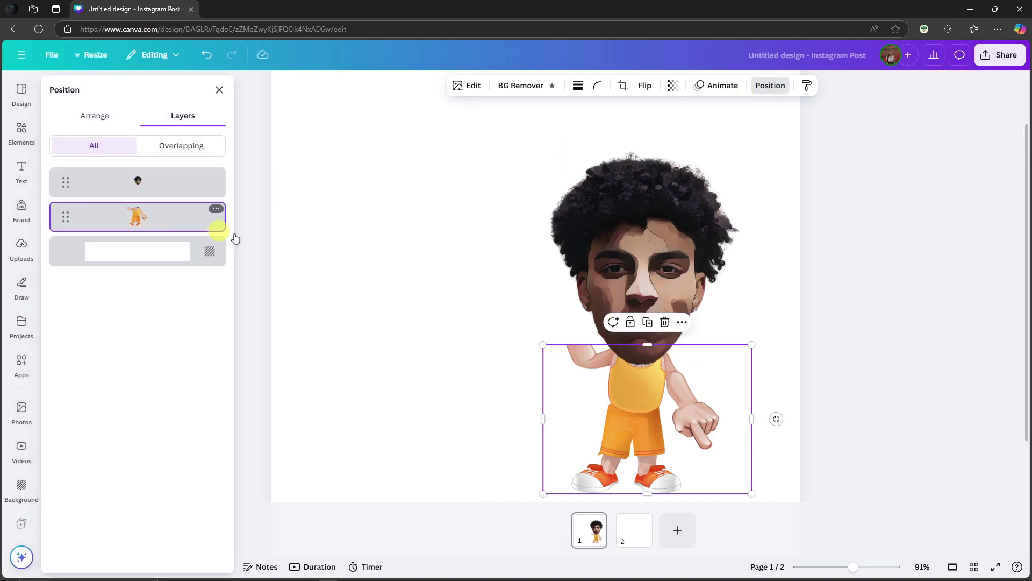
click(648, 322)
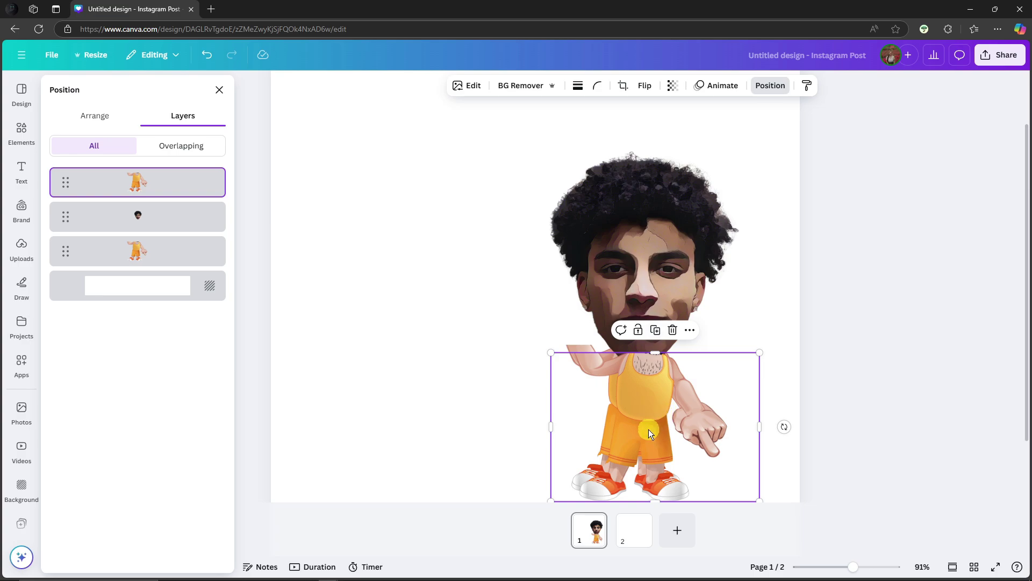
mouse_move(650, 434)
mouse_down()
mouse_move(629, 428)
mouse_move(644, 424)
mouse_up()
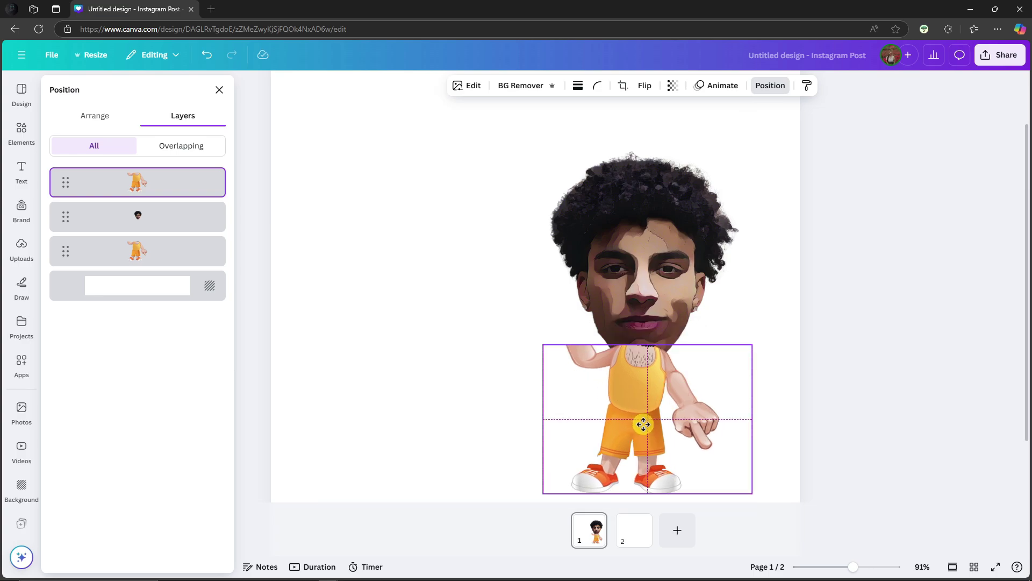
drag(644, 425, 644, 425)
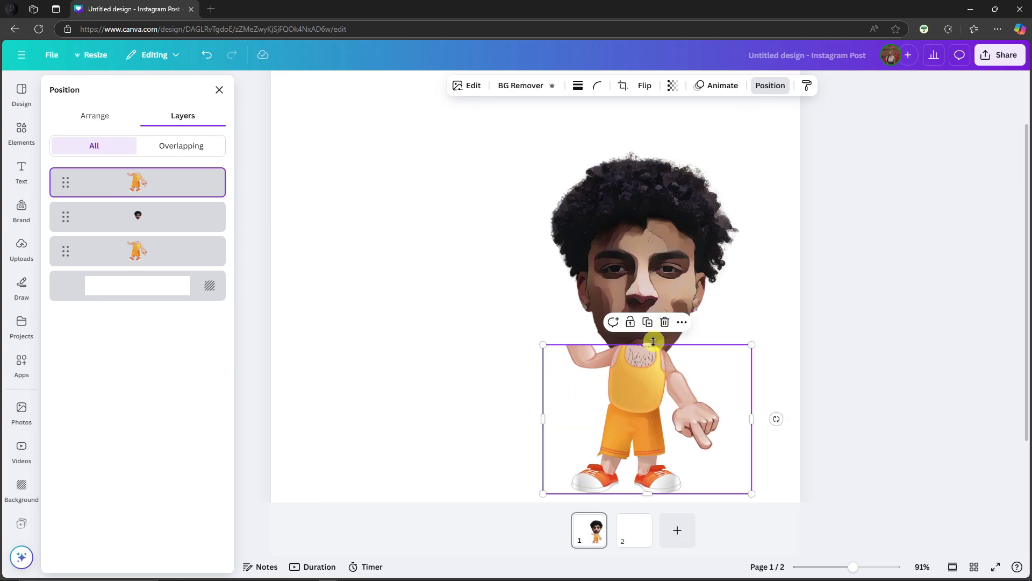
drag(650, 344, 647, 320)
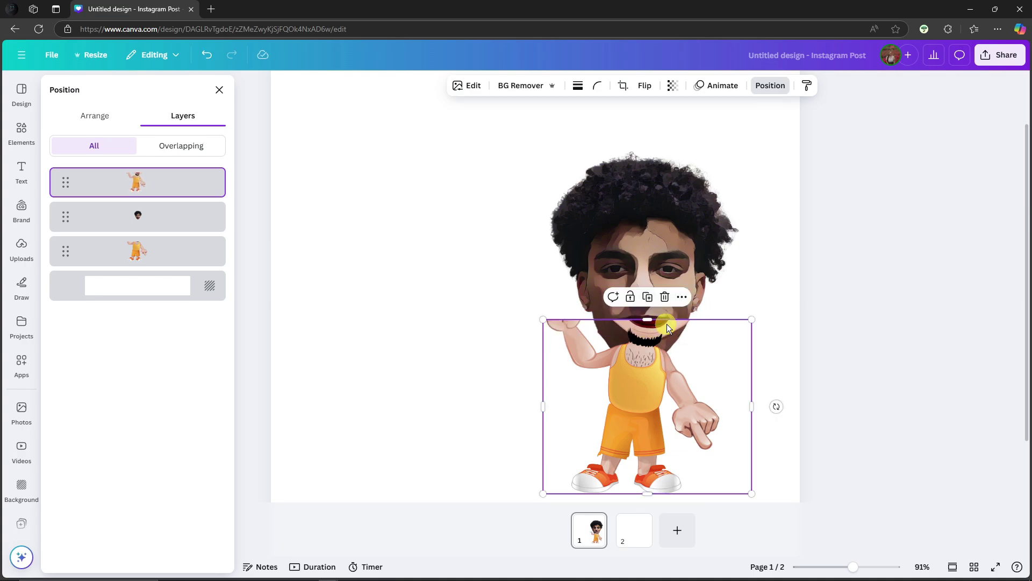
Send the body copy behind the face and raise the head slightly.
right_click(666, 356)
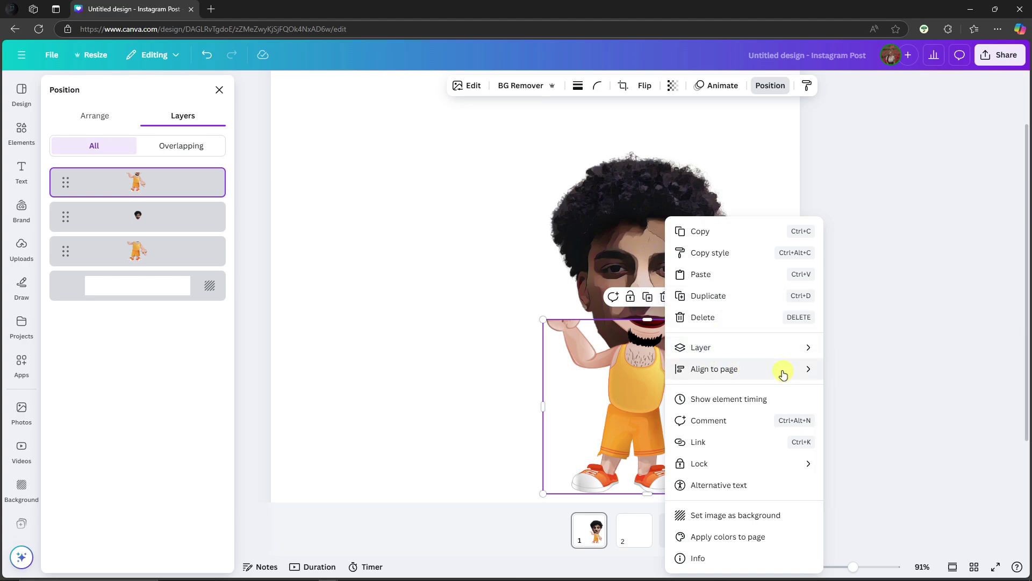
mouse_move(778, 347)
click(877, 390)
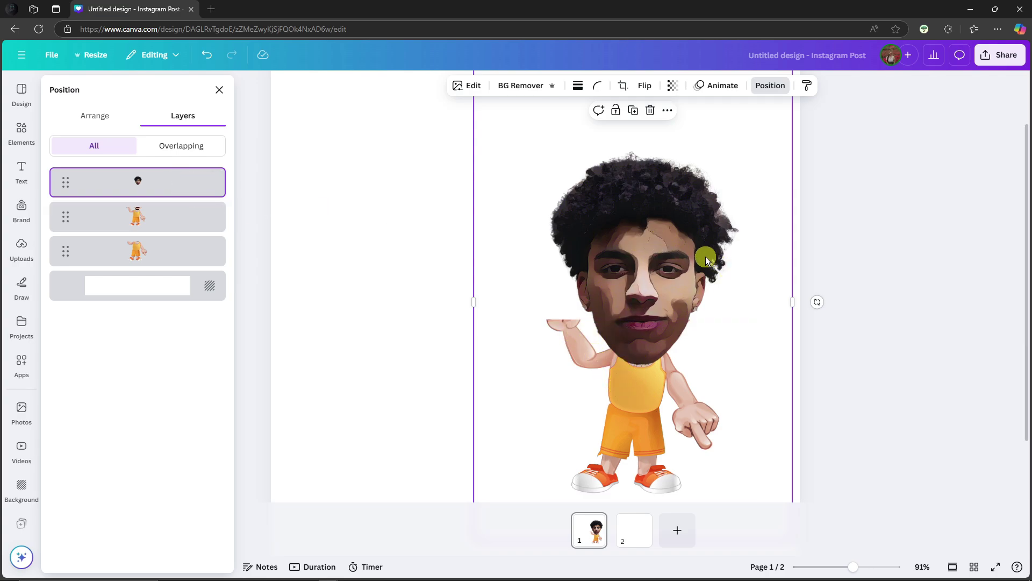
drag(709, 254, 706, 241)
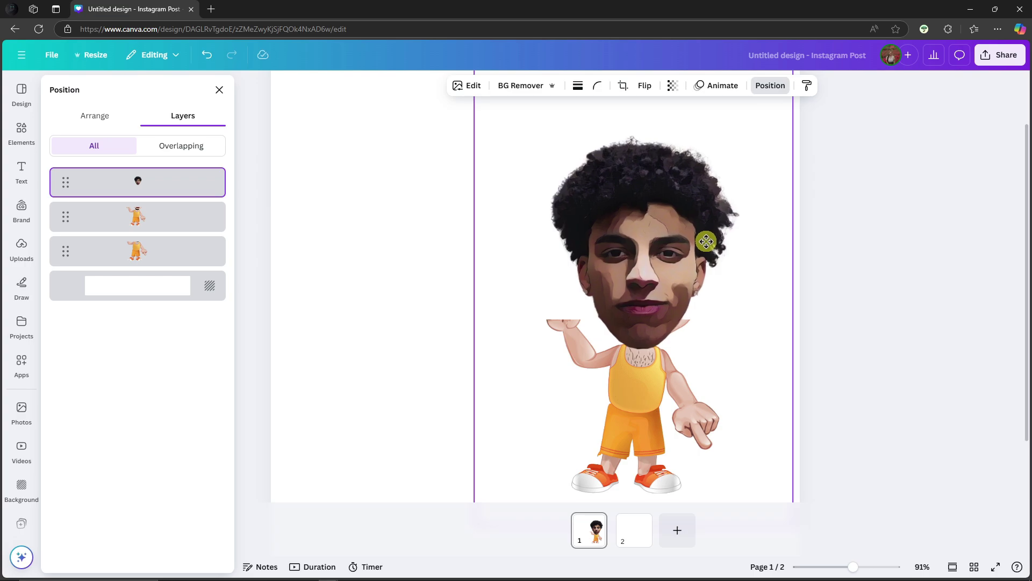
Crop the body upward to reveal the raised hand and trim its right side.
click(135, 220)
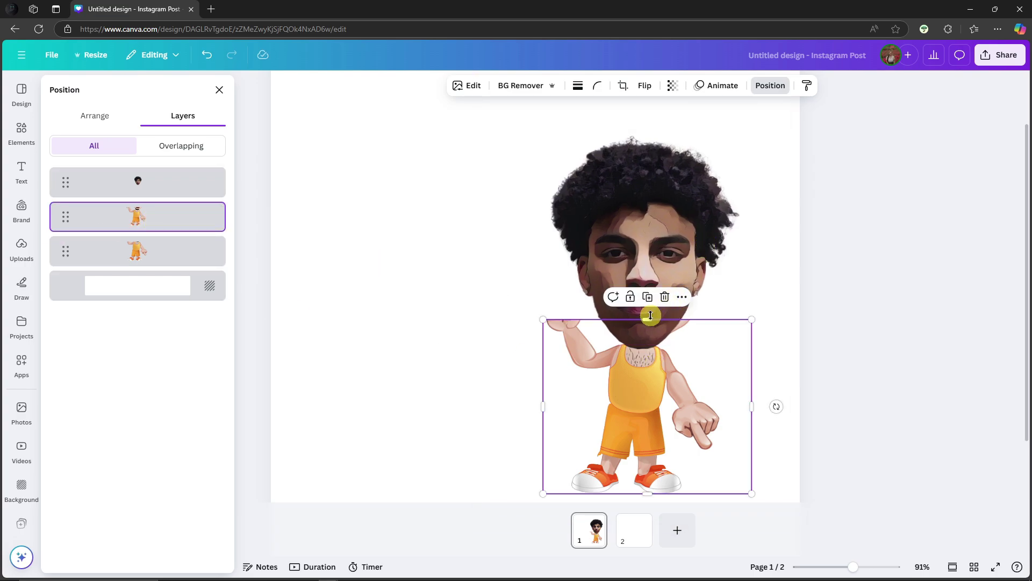
drag(650, 316, 643, 272)
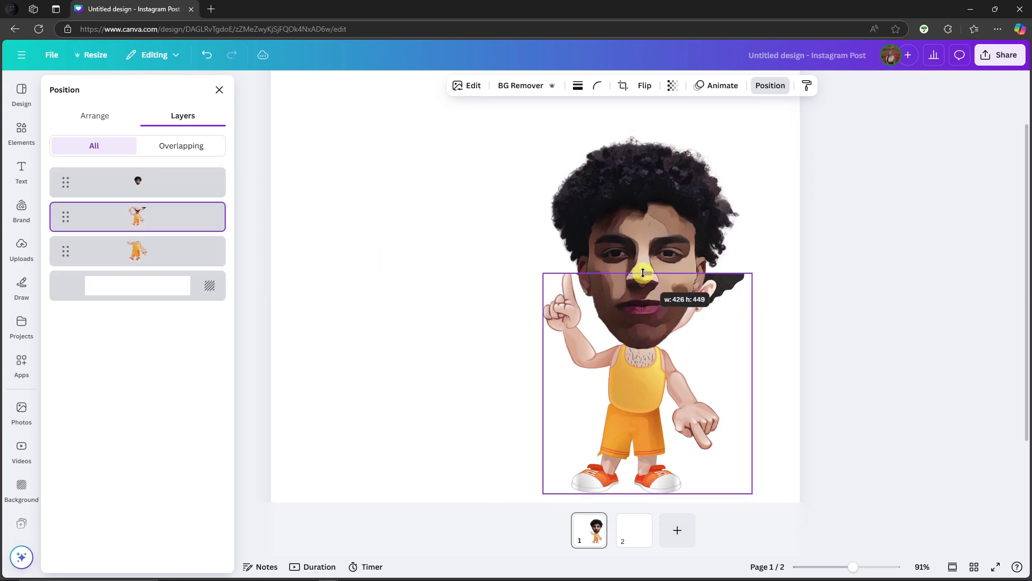
click(643, 256)
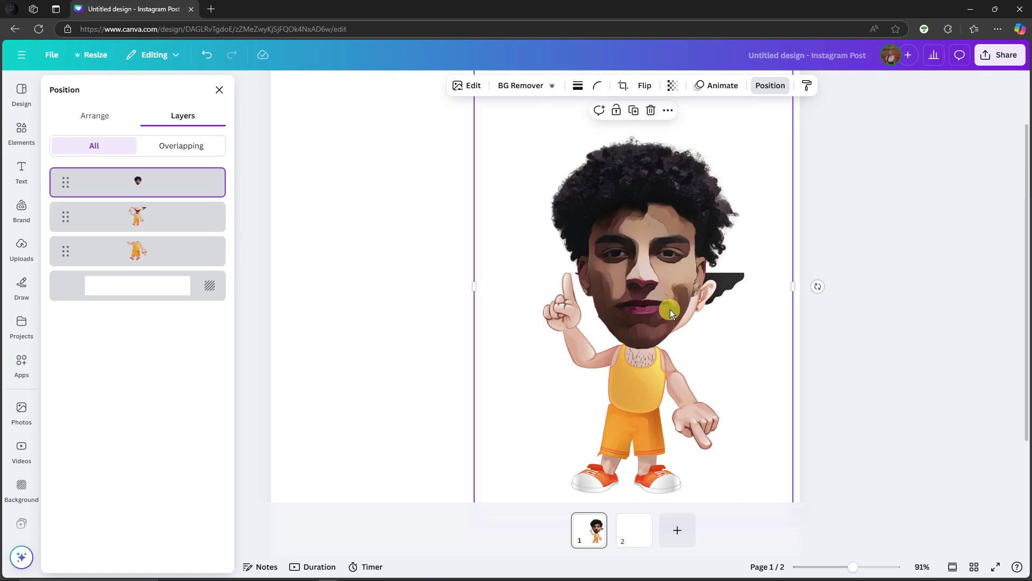
click(173, 222)
drag(752, 382, 660, 382)
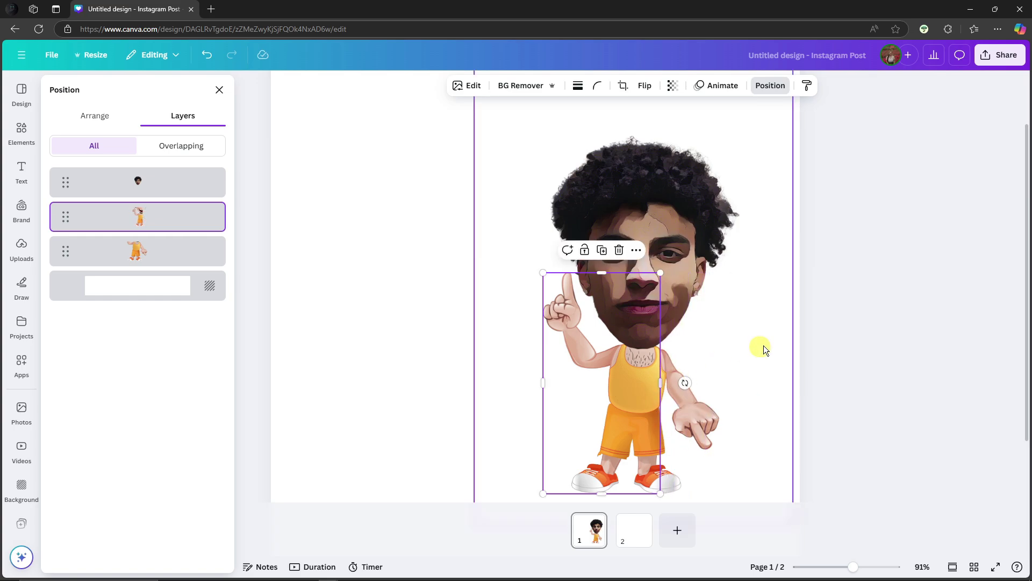
click(782, 328)
click(715, 315)
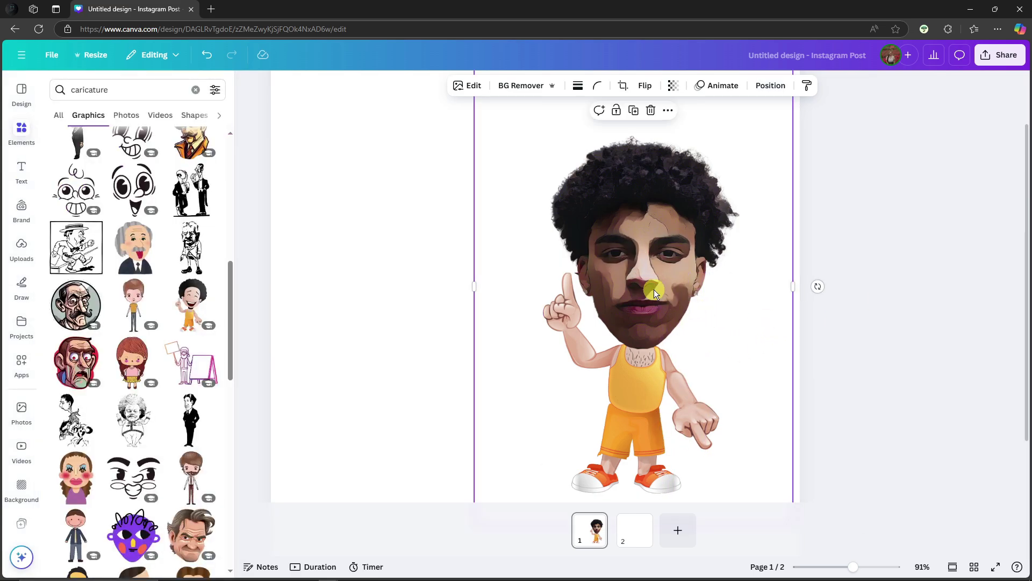
Lower the head slightly on the body and tilt it about 2 degrees.
click(770, 86)
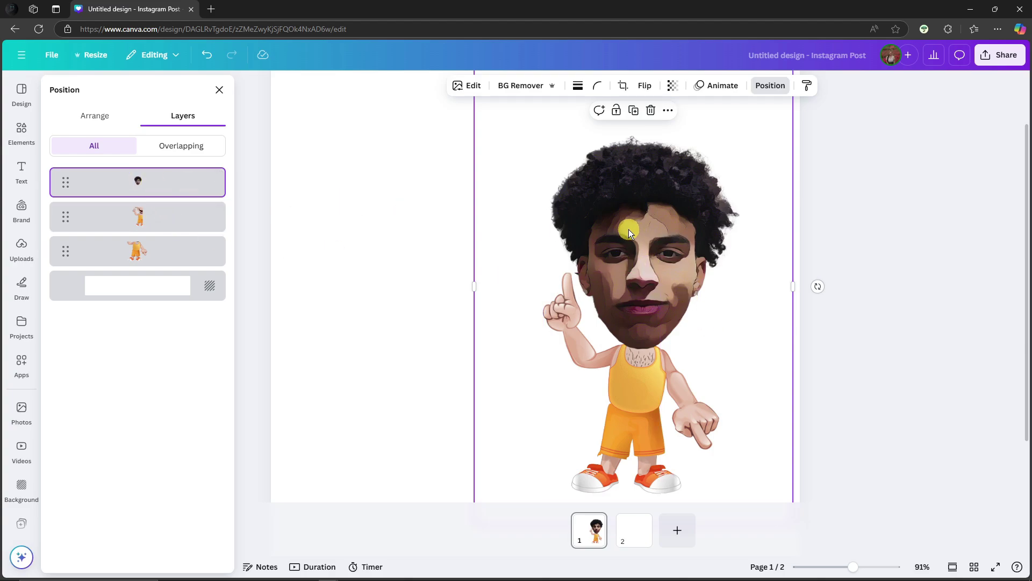
drag(653, 221, 653, 230)
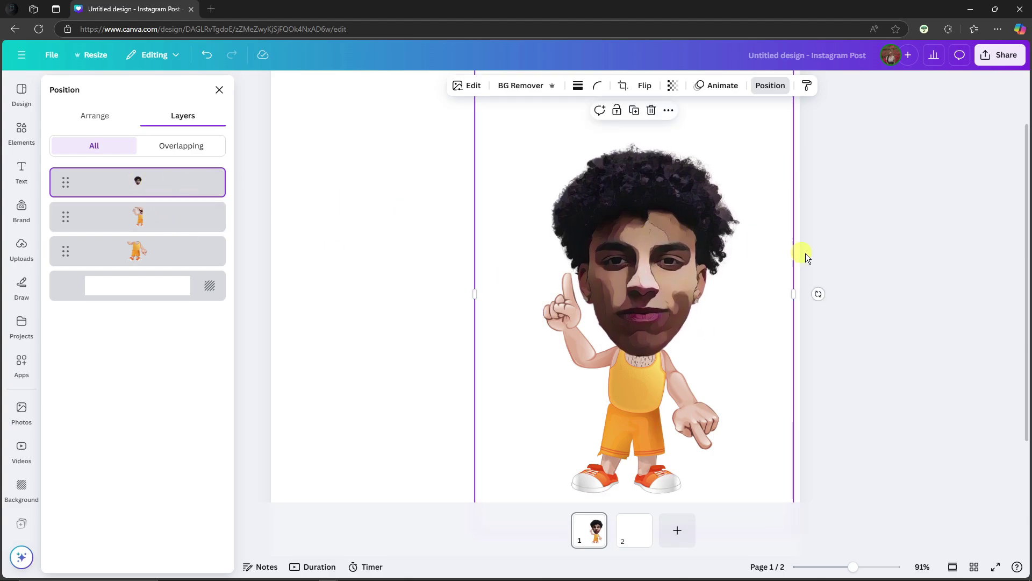
drag(818, 295, 820, 302)
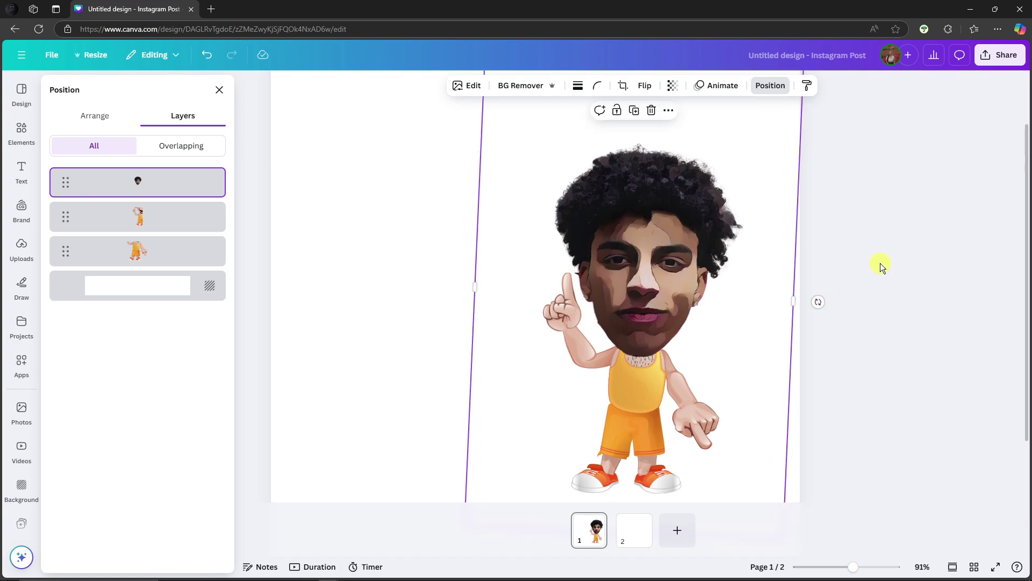
key(Escape)
click(820, 269)
Move all the caricature pieces up together and rotate the group back upright.
drag(441, 154, 830, 449)
mouse_move(691, 392)
mouse_down()
mouse_move(693, 348)
mouse_move(707, 396)
mouse_move(693, 373)
mouse_up()
click(842, 200)
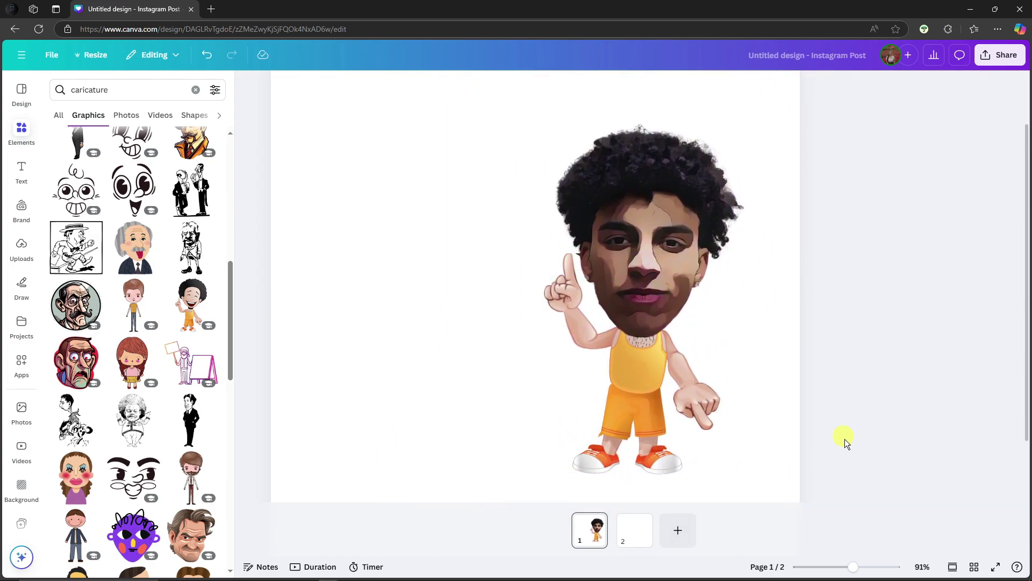
drag(858, 562, 843, 566)
drag(461, 152, 756, 417)
drag(737, 290, 793, 246)
click(793, 245)
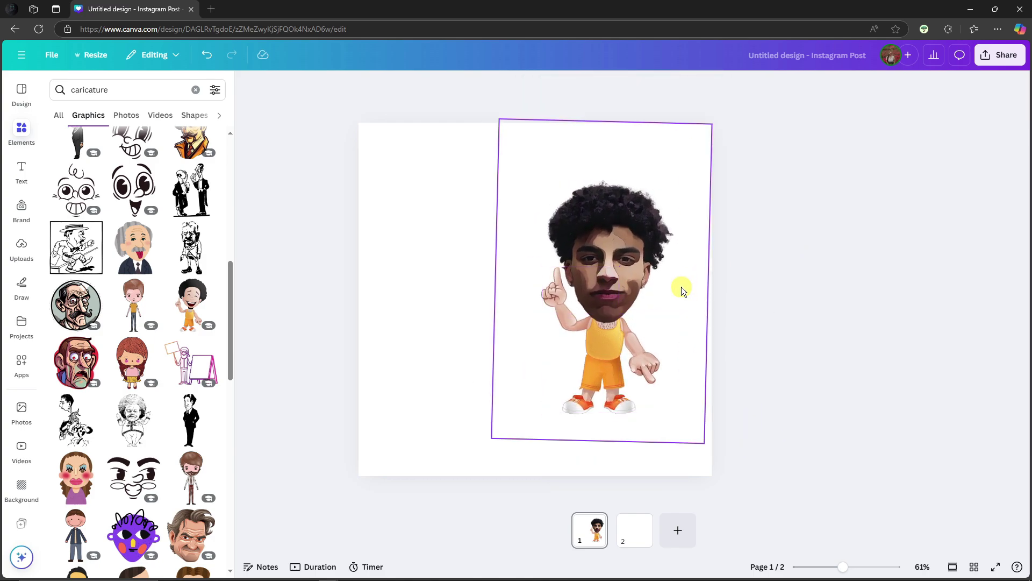
Download all the selected caricature pieces as a PNG image, then move to blank page 2.
drag(430, 139, 805, 428)
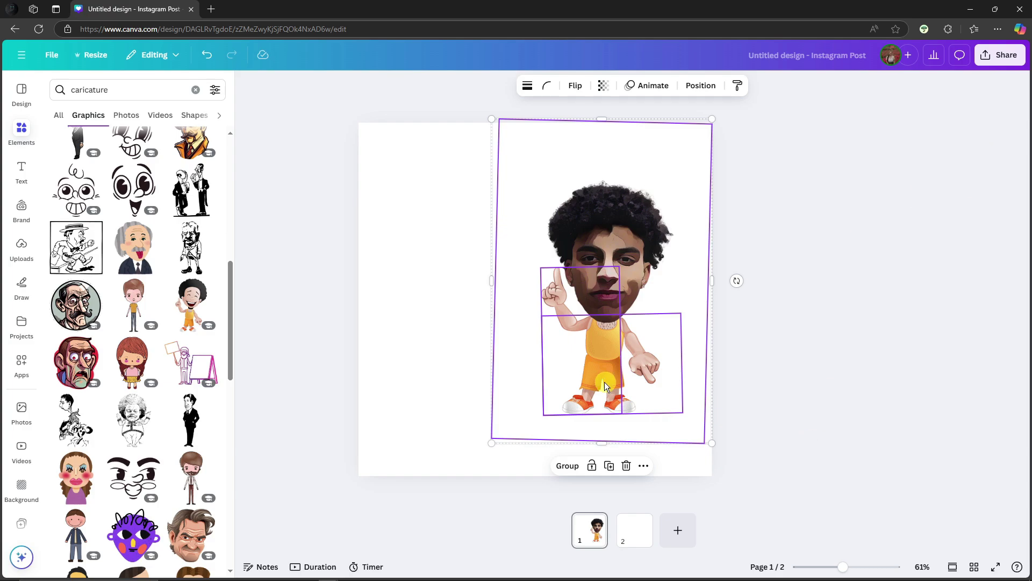
right_click(605, 241)
mouse_move(667, 371)
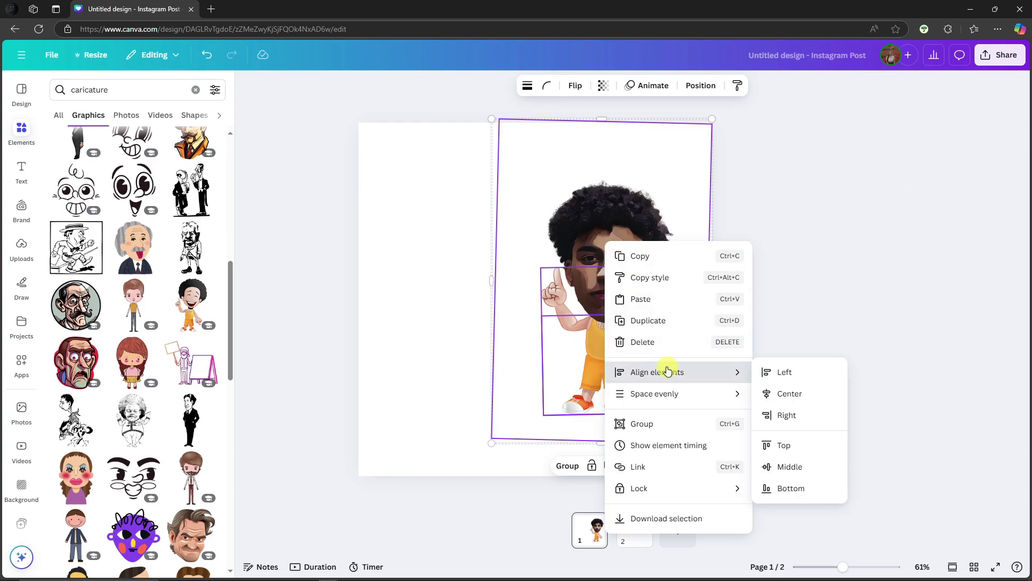
click(636, 519)
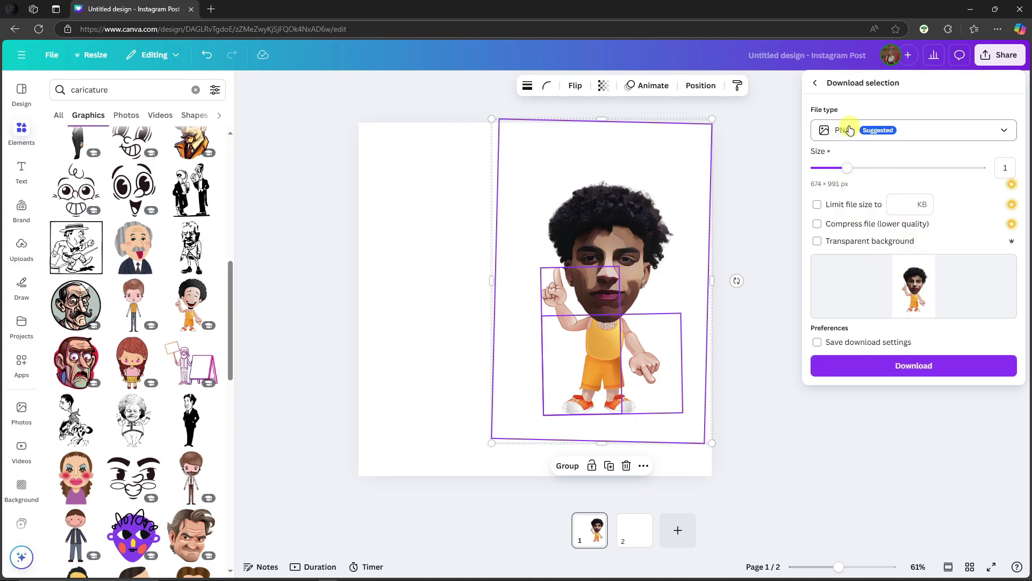
click(901, 376)
scroll(663, 385, down, 5)
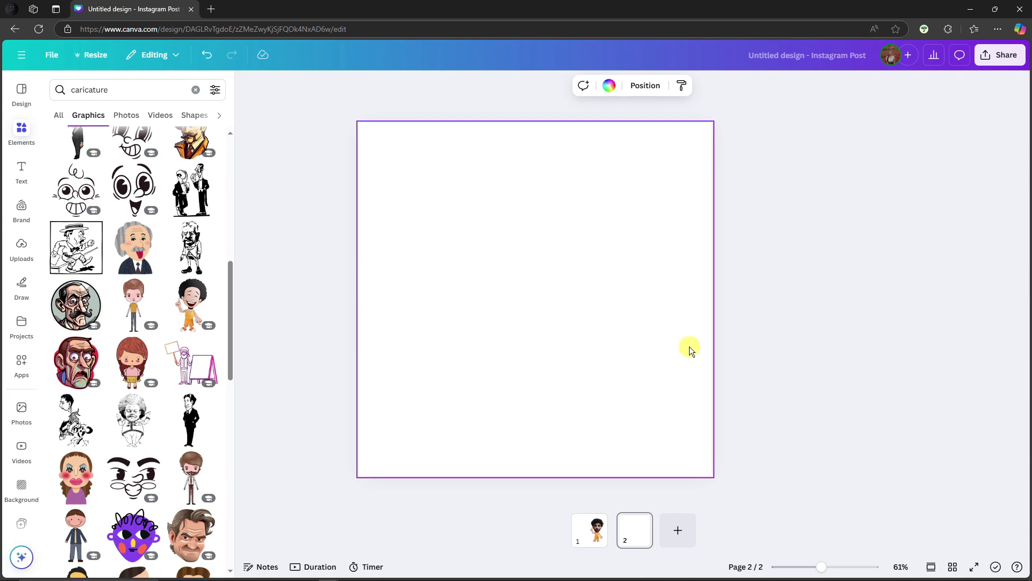
Give page 2 a grey gradient background, after briefly trying the black gradient.
click(585, 532)
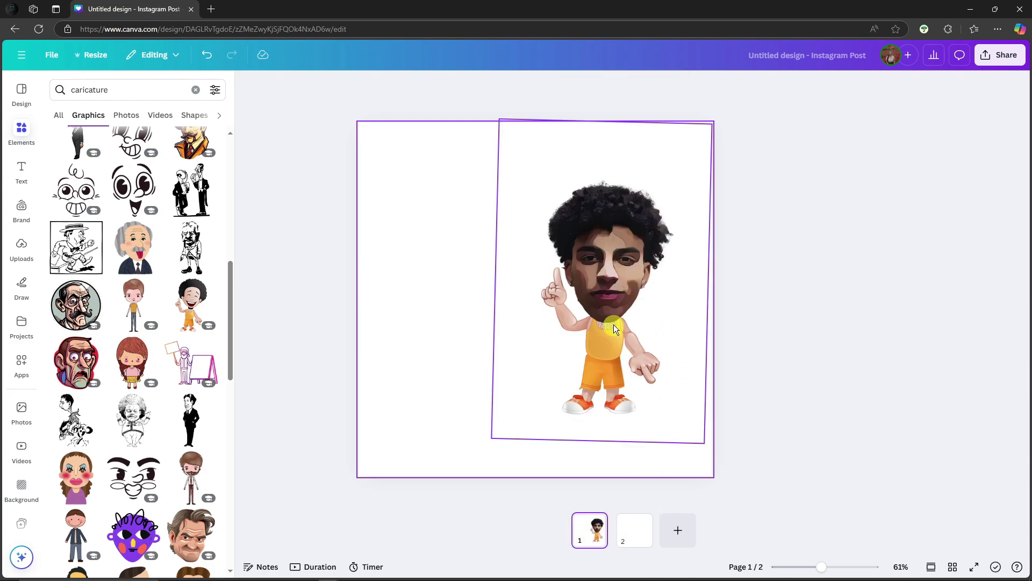
click(635, 529)
click(564, 254)
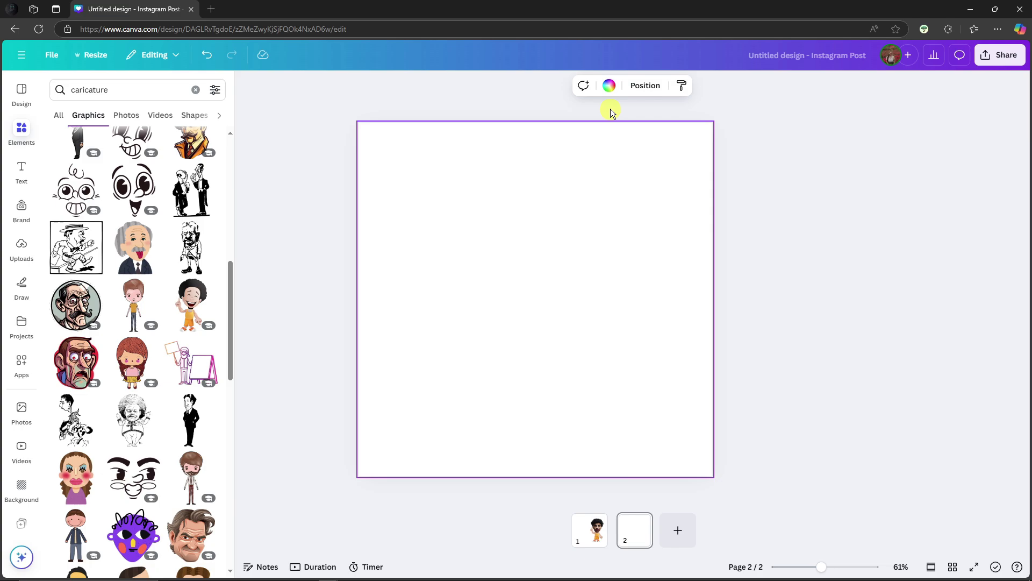
click(609, 86)
scroll(129, 467, down, 1)
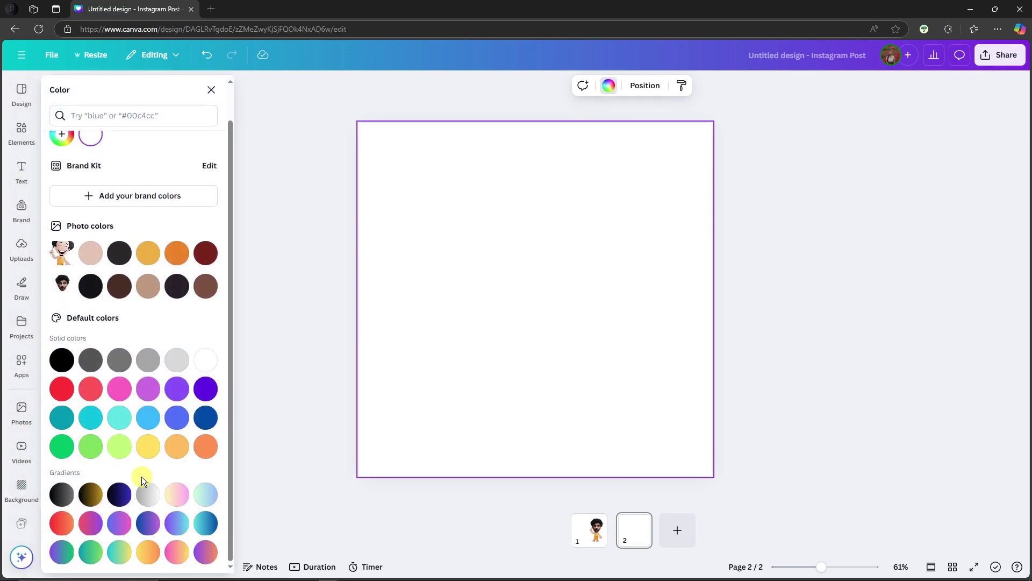
click(149, 493)
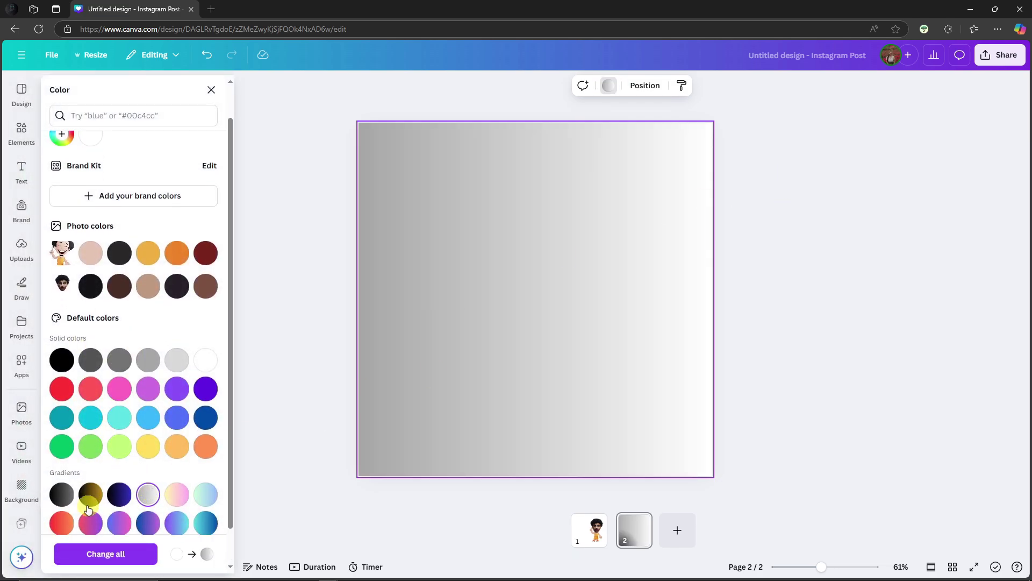
click(62, 494)
click(149, 493)
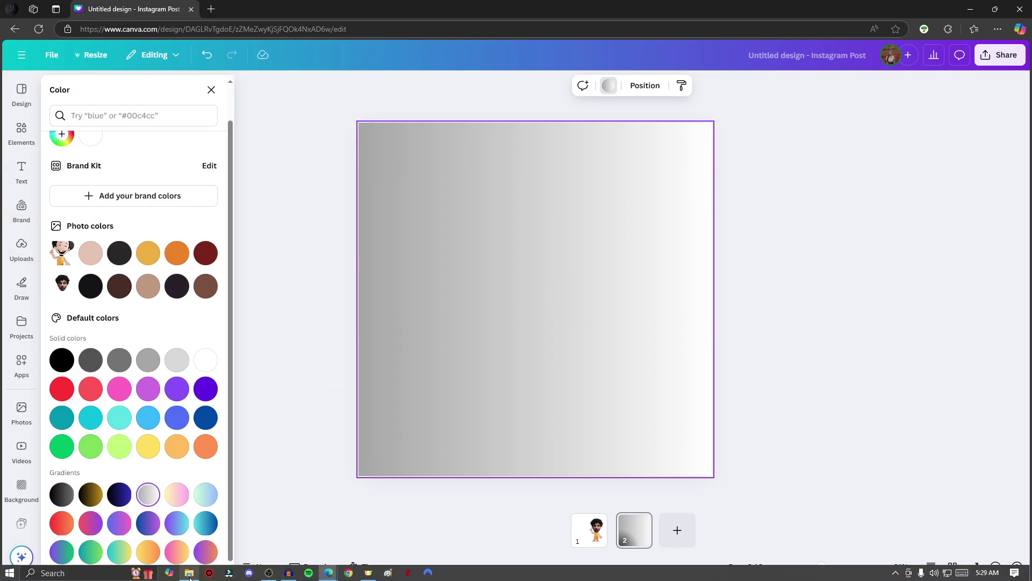
Drag Untitled design (2) from File Explorer's Downloads folder onto Canva page 2.
click(189, 574)
click(405, 199)
drag(565, 63, 269, 116)
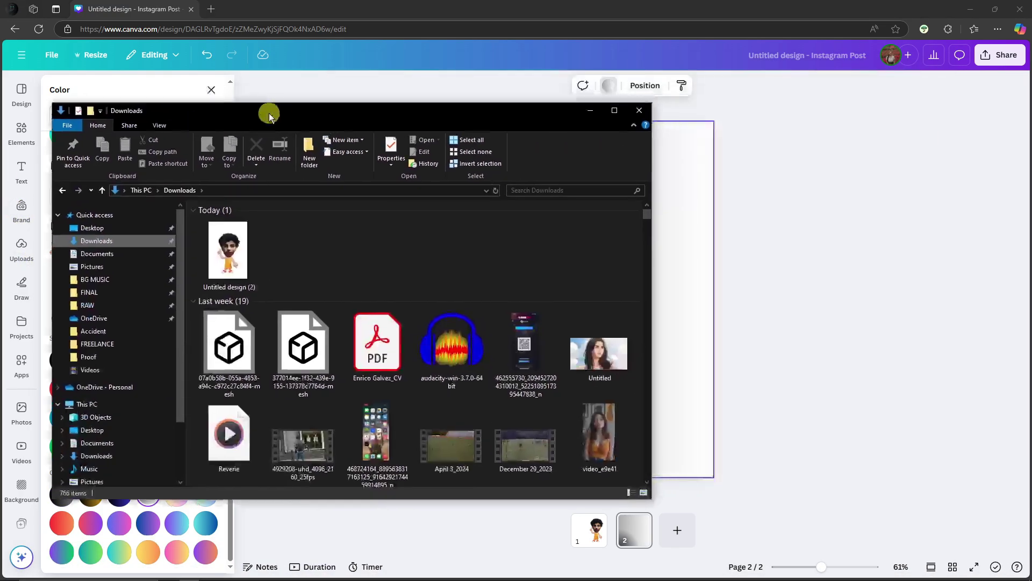
drag(398, 98, 289, 96)
drag(124, 254, 607, 310)
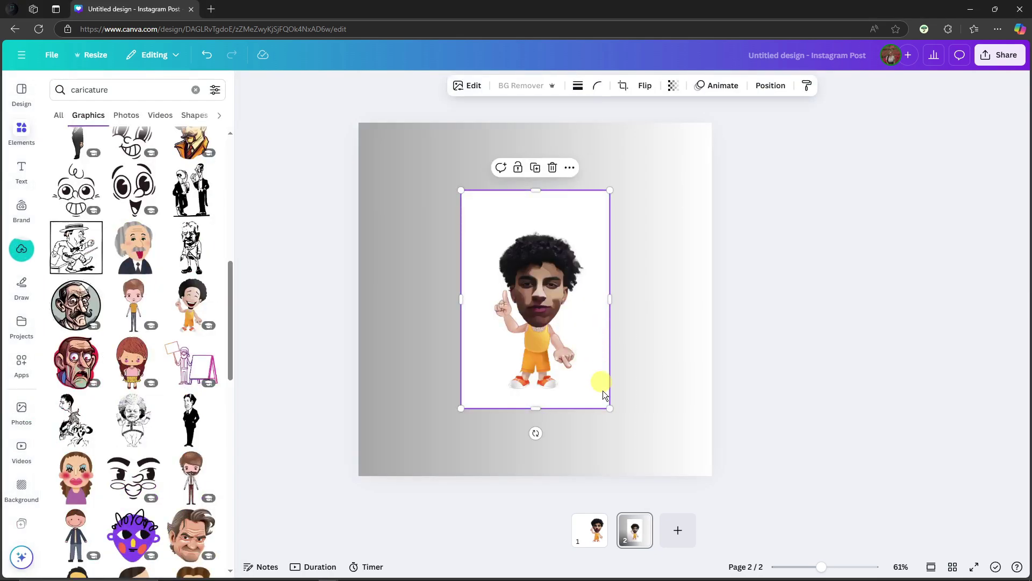
Remove the imported image's white background, then enlarge and centre the cut-out caricature.
mouse_move(609, 409)
mouse_down()
mouse_move(677, 449)
mouse_move(625, 408)
mouse_up()
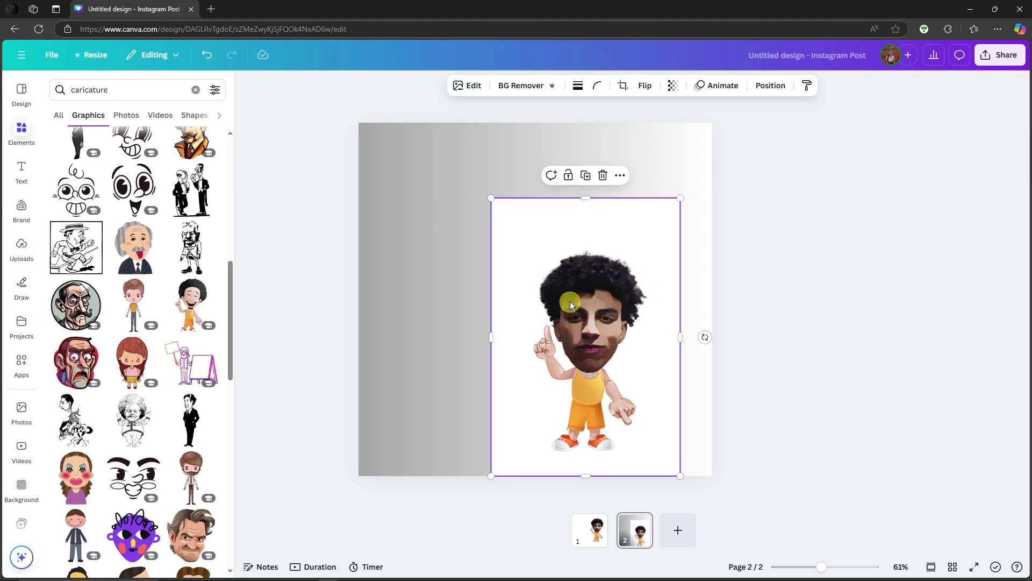
click(535, 86)
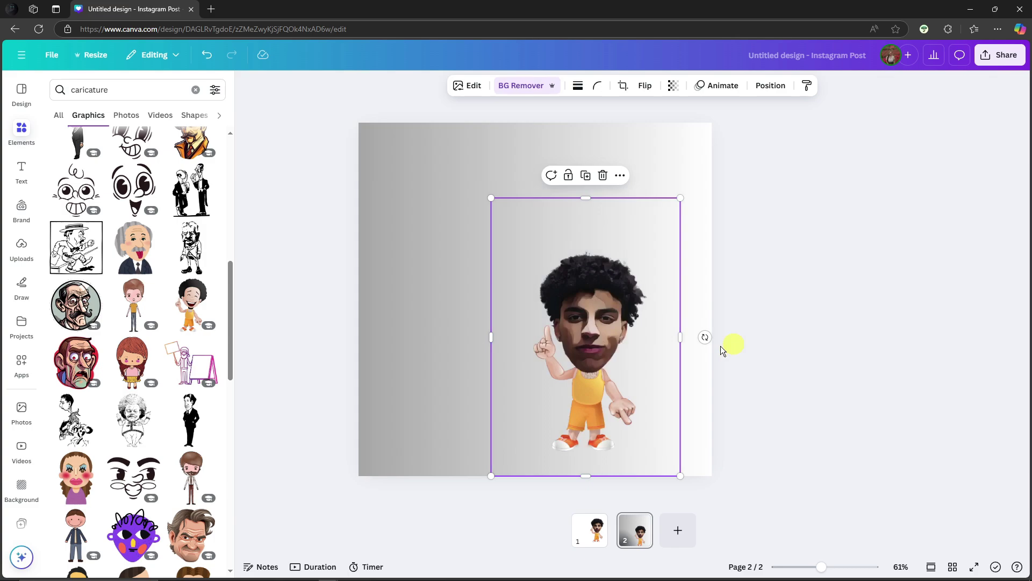
drag(588, 343, 538, 352)
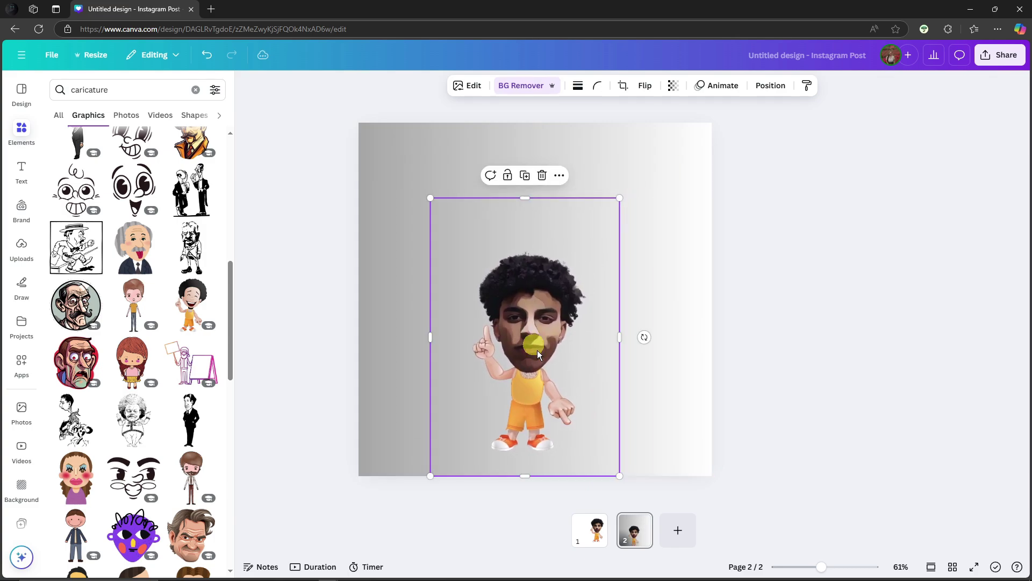
drag(621, 200, 644, 157)
drag(553, 330, 534, 299)
click(838, 244)
click(810, 302)
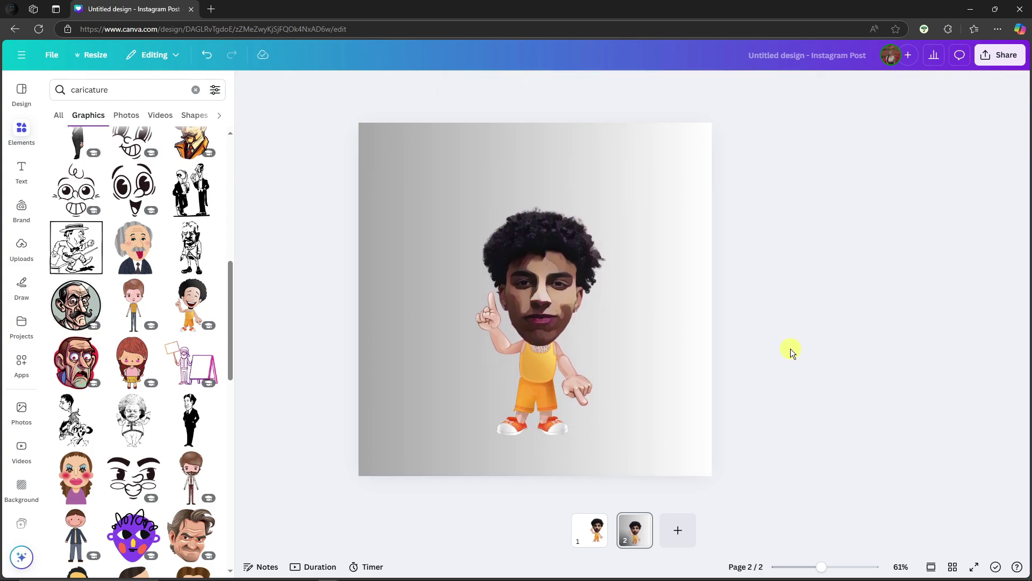
click(559, 290)
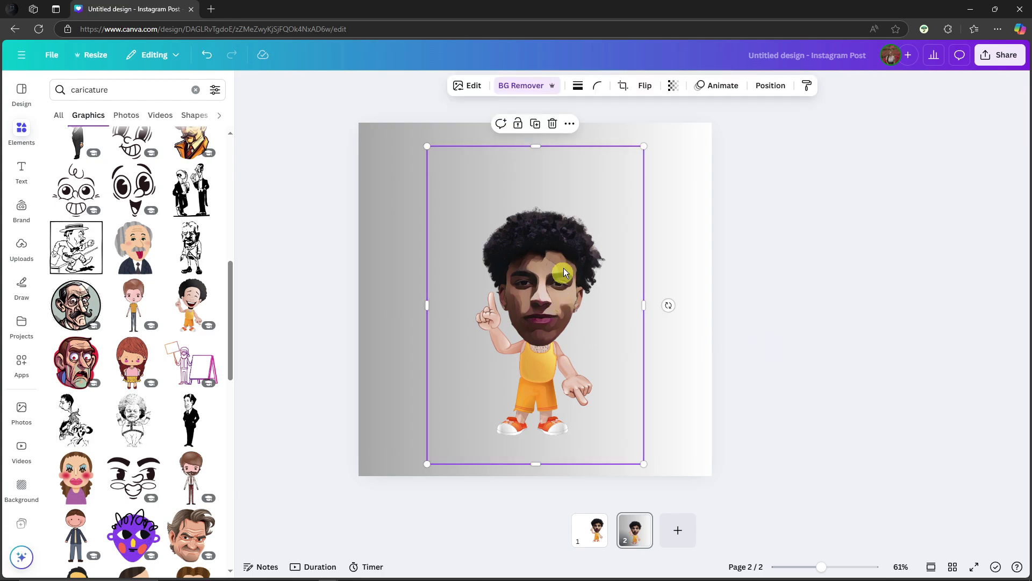
click(467, 85)
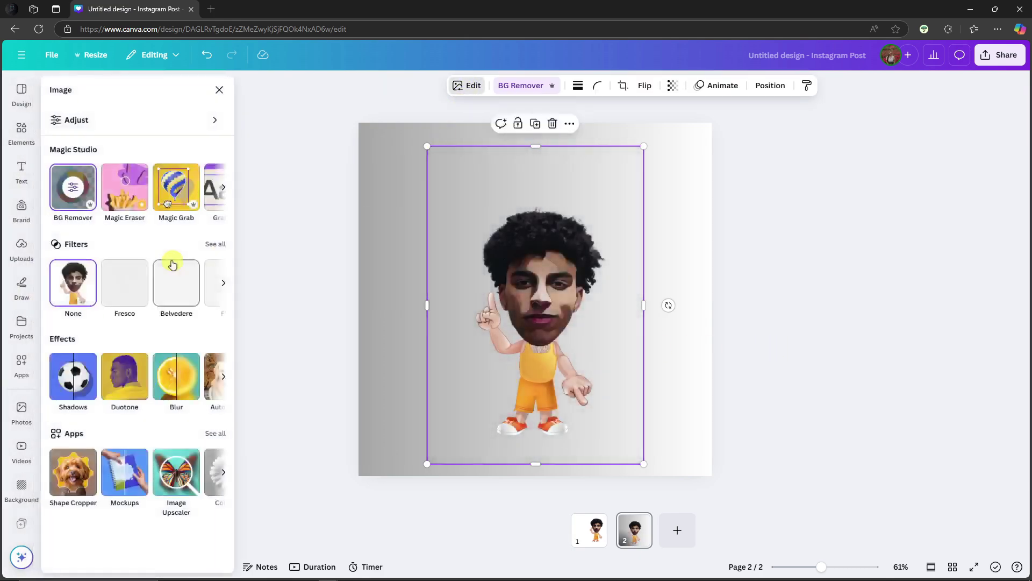
Add a size-30 outline shadow coloured #F6F2F2 around the caricature.
click(74, 386)
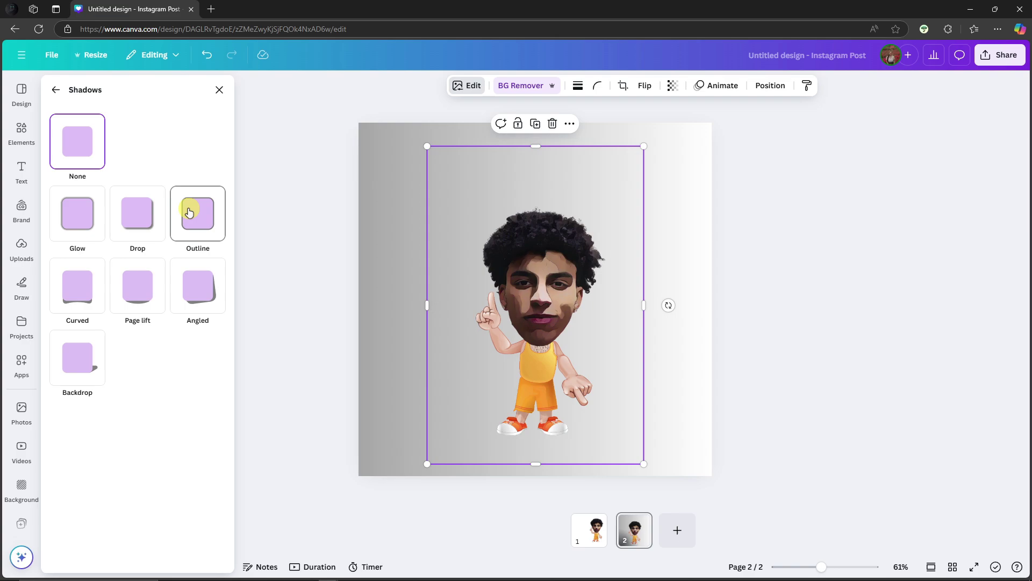
click(189, 212)
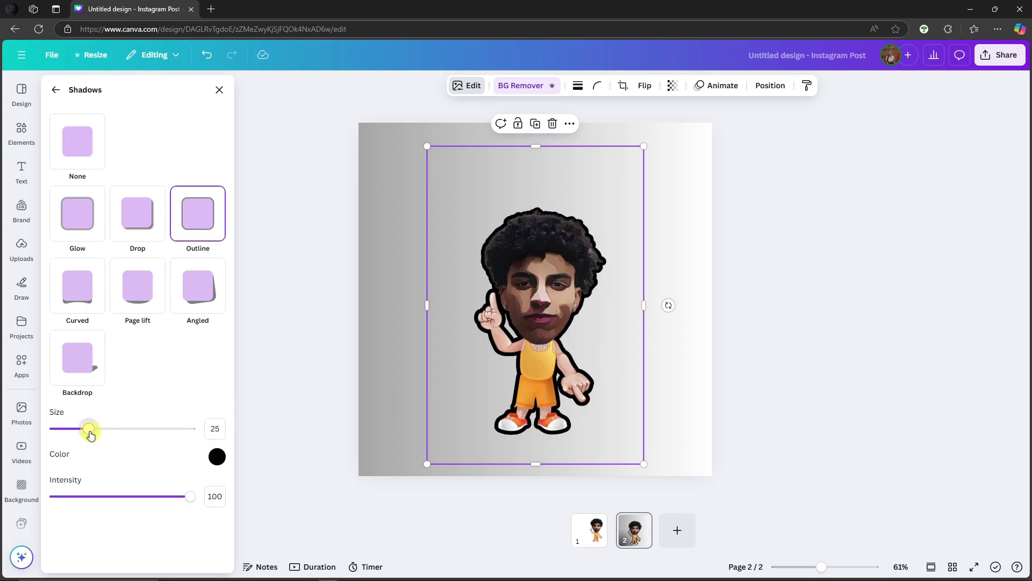
drag(89, 435, 95, 440)
click(217, 457)
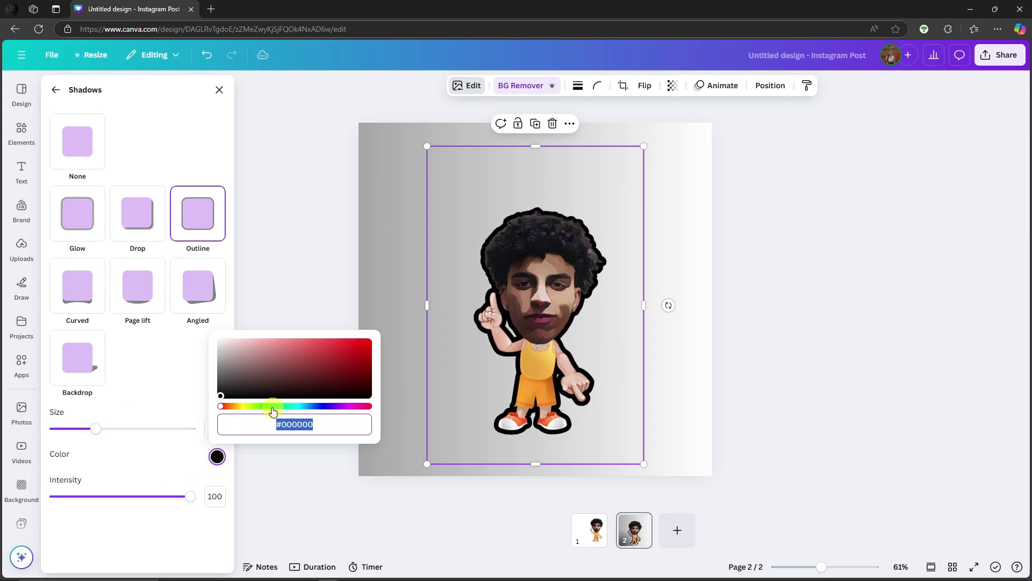
click(220, 344)
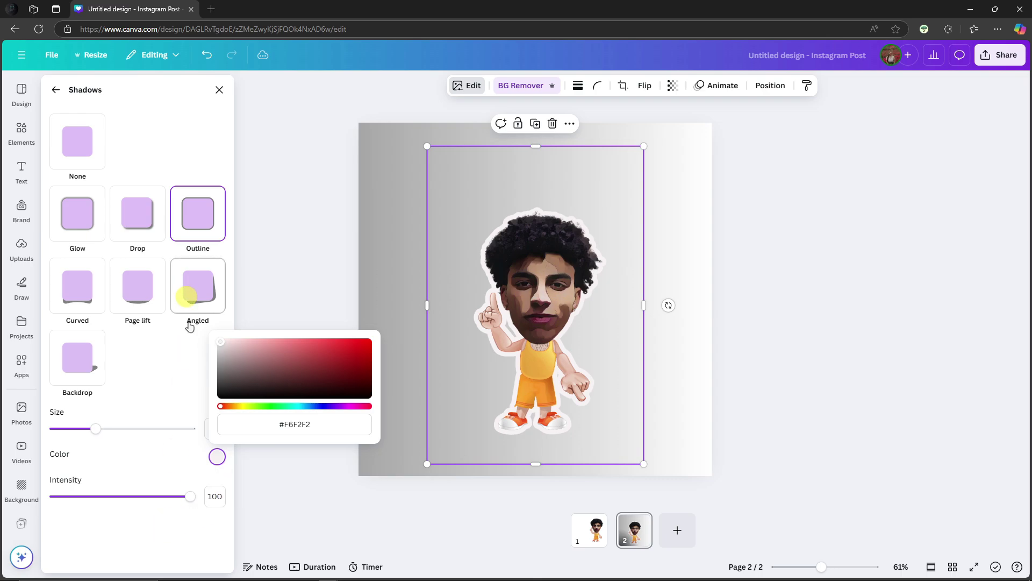
Close the image effects panel and duplicate the caricature figure.
click(56, 91)
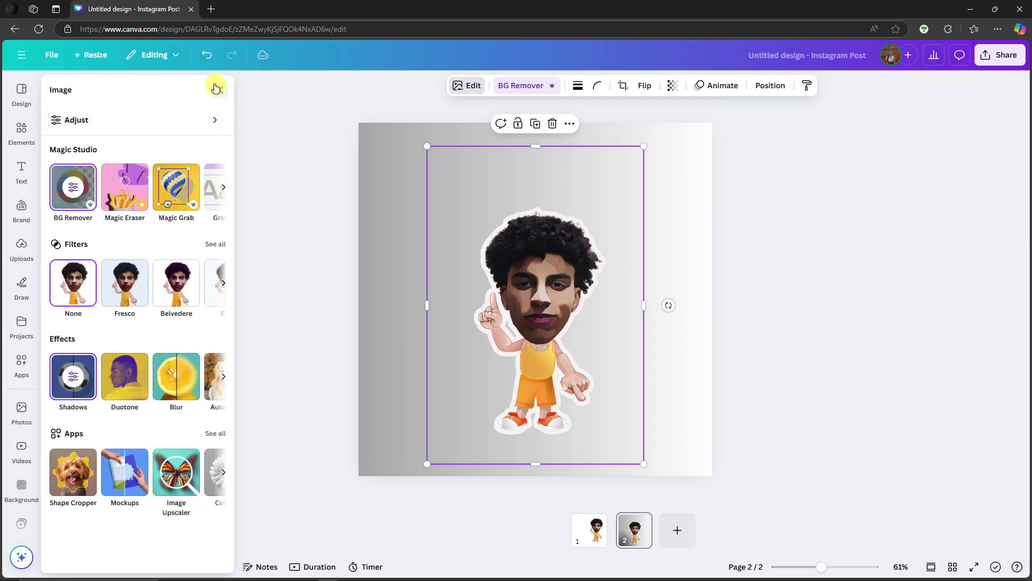
click(217, 88)
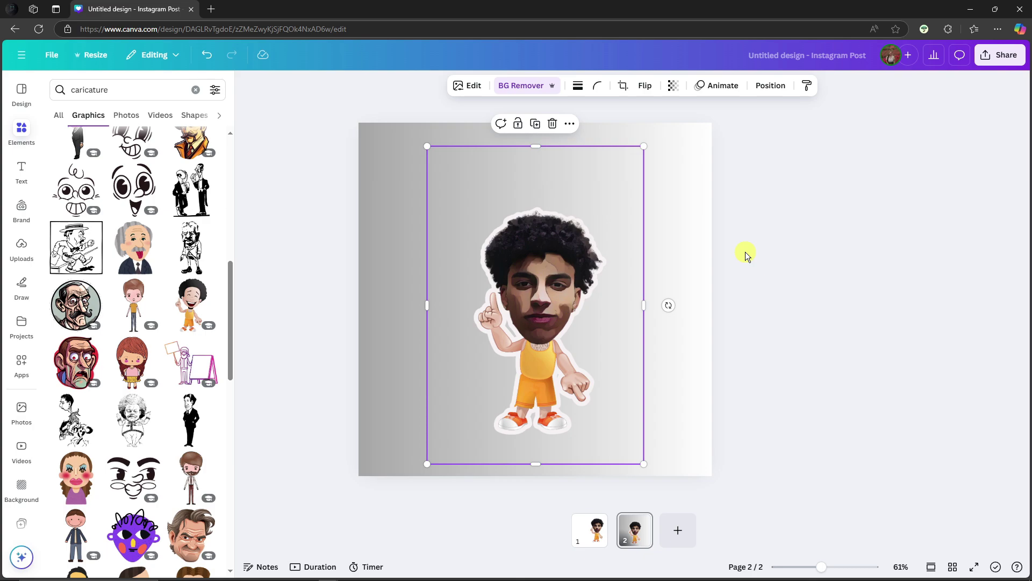
click(535, 123)
Offset the duplicate slightly and set its shadow effect to None.
drag(563, 296, 571, 296)
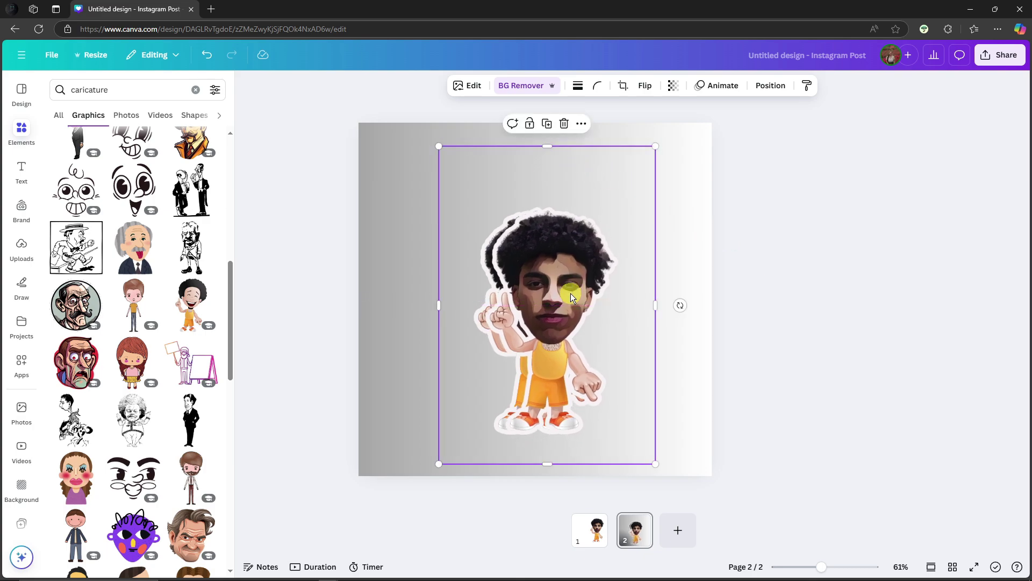
click(469, 87)
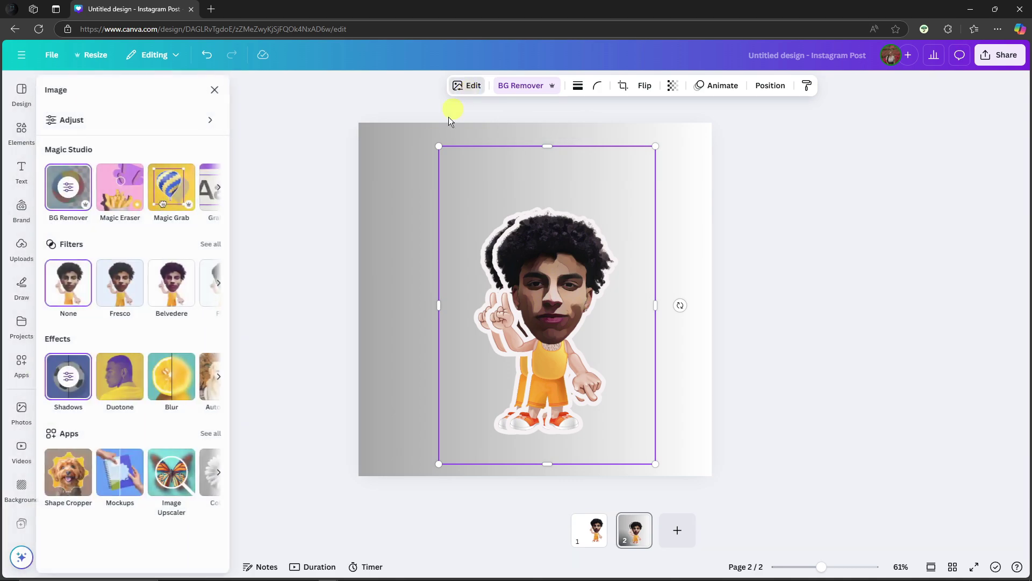
click(77, 373)
click(77, 148)
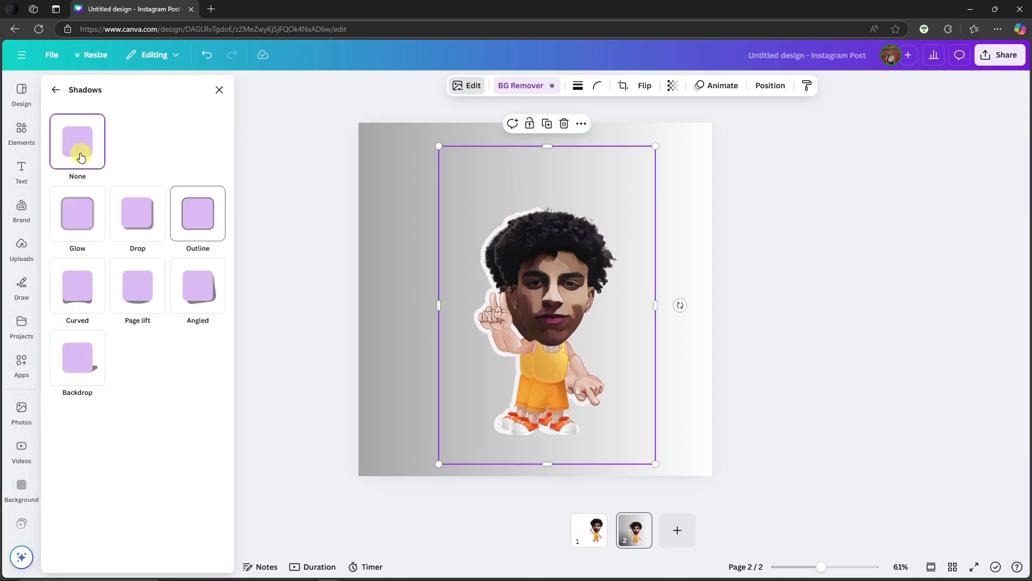
click(56, 90)
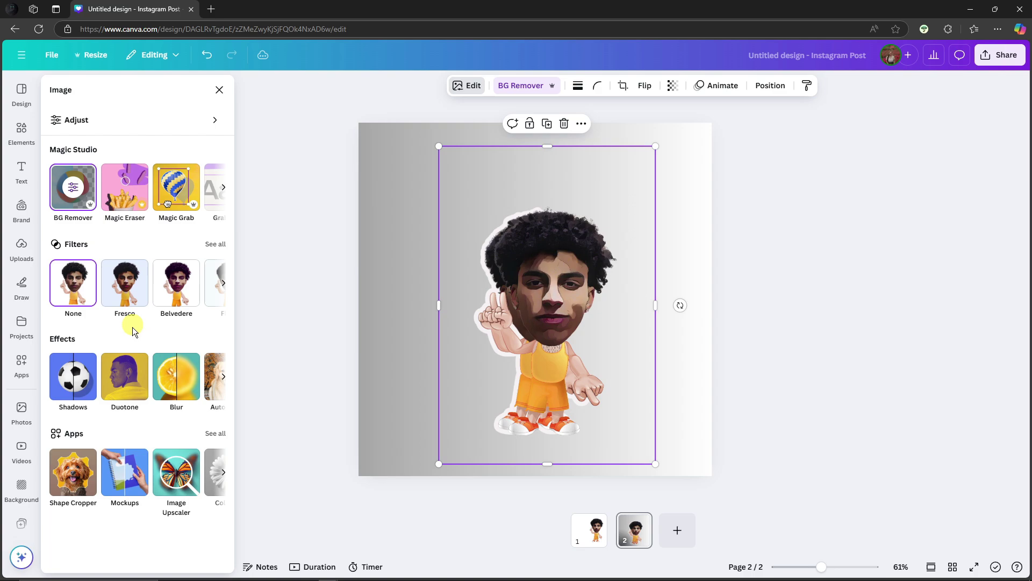
Apply a custom duotone to the copy with highlights #090909 and shadows #000000.
click(127, 367)
click(76, 209)
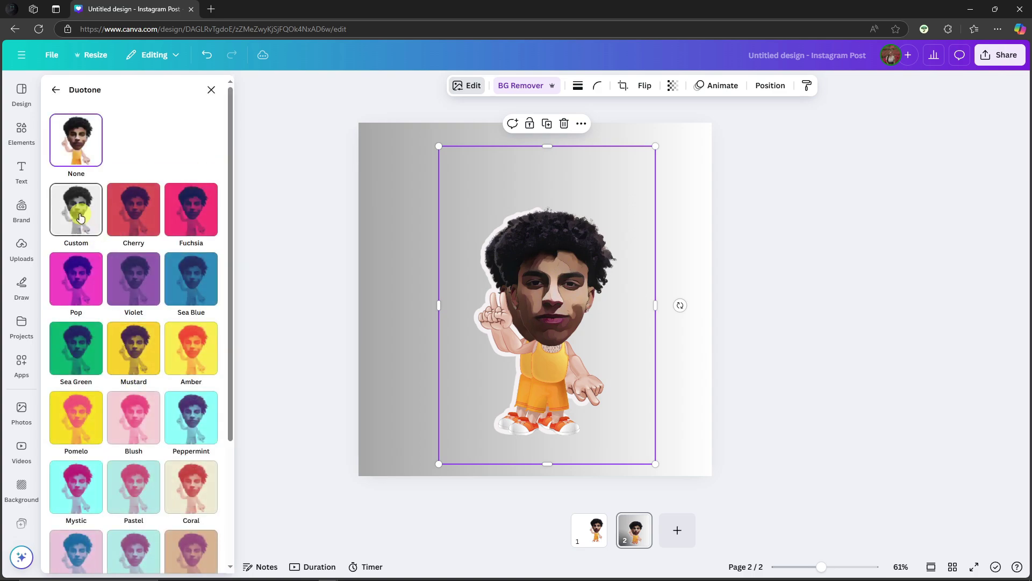
click(210, 266)
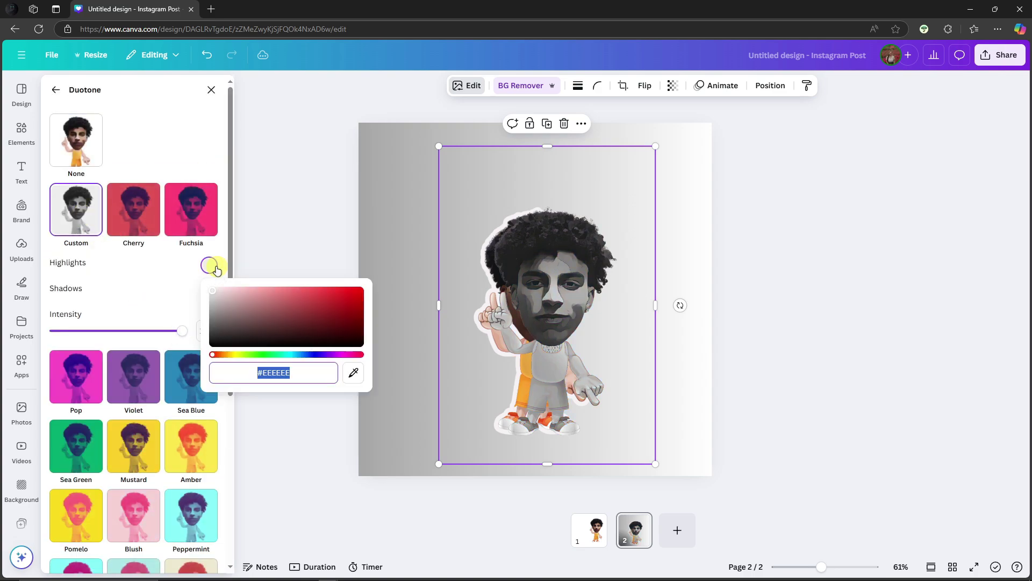
click(213, 344)
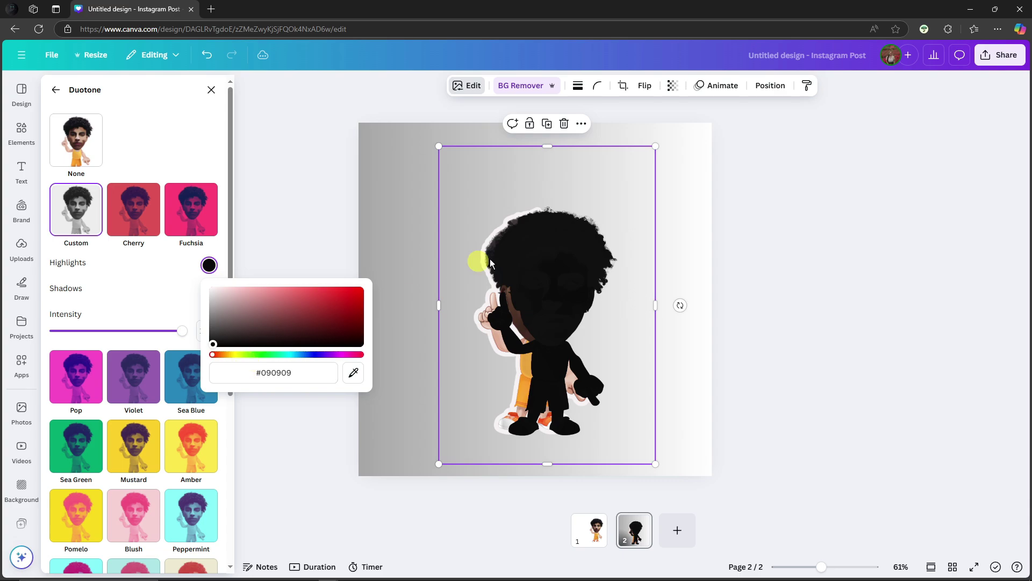
click(150, 289)
click(209, 291)
mouse_move(213, 378)
mouse_down()
mouse_move(213, 367)
mouse_move(208, 373)
mouse_up()
click(144, 293)
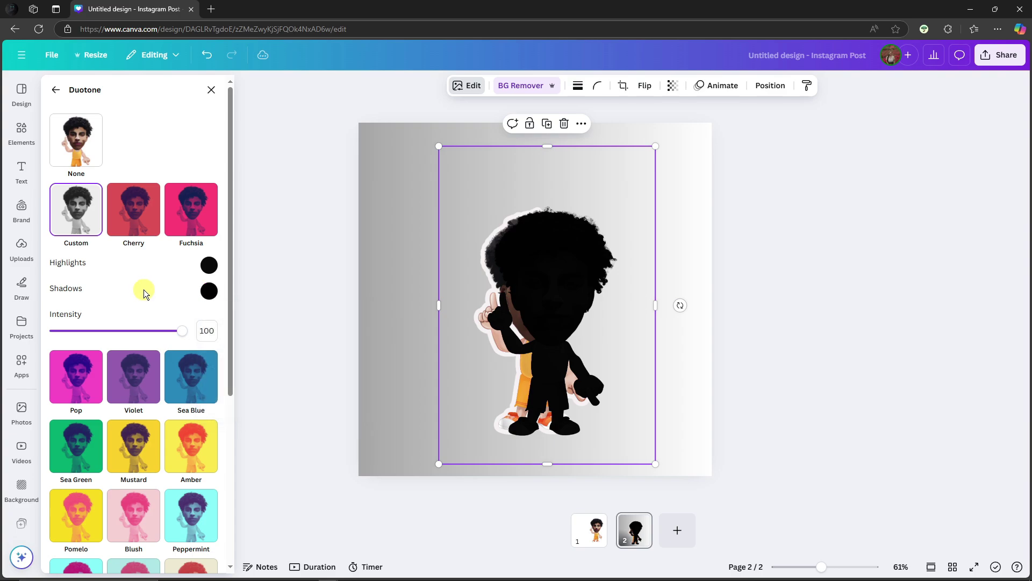
click(56, 89)
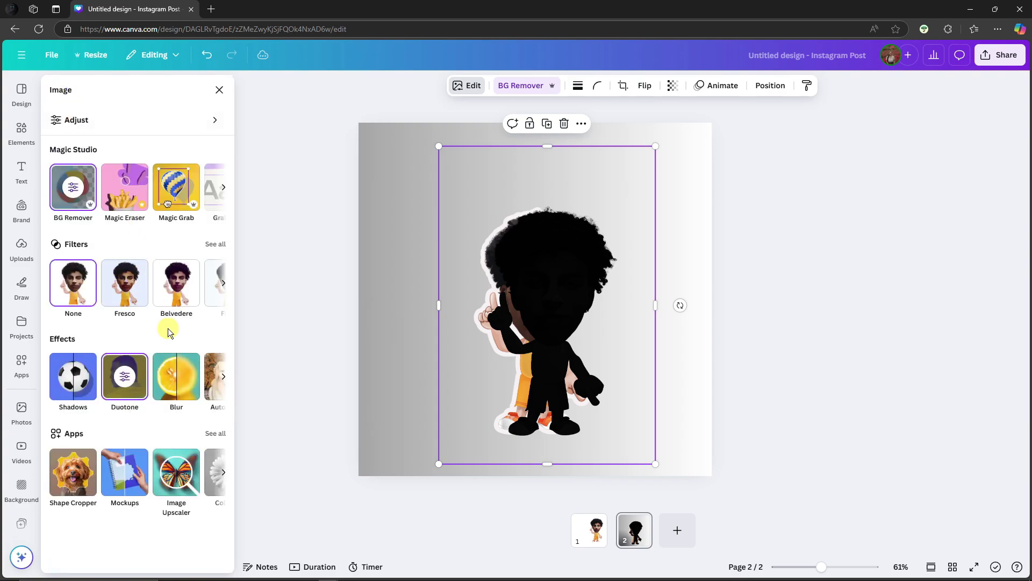
Blur the whole black silhouette heavily, to intensity 43.
click(179, 374)
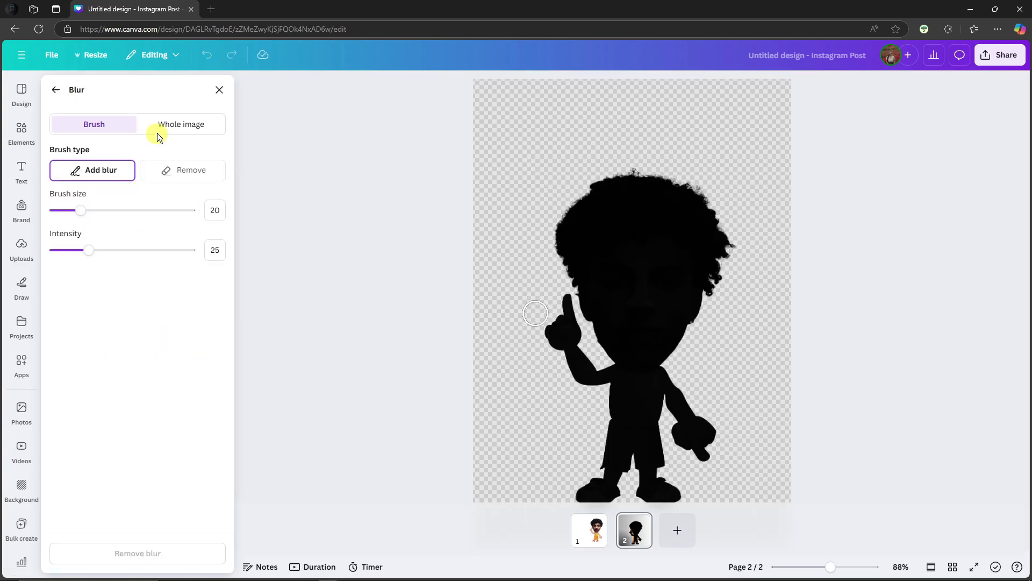
click(186, 135)
drag(68, 175, 119, 210)
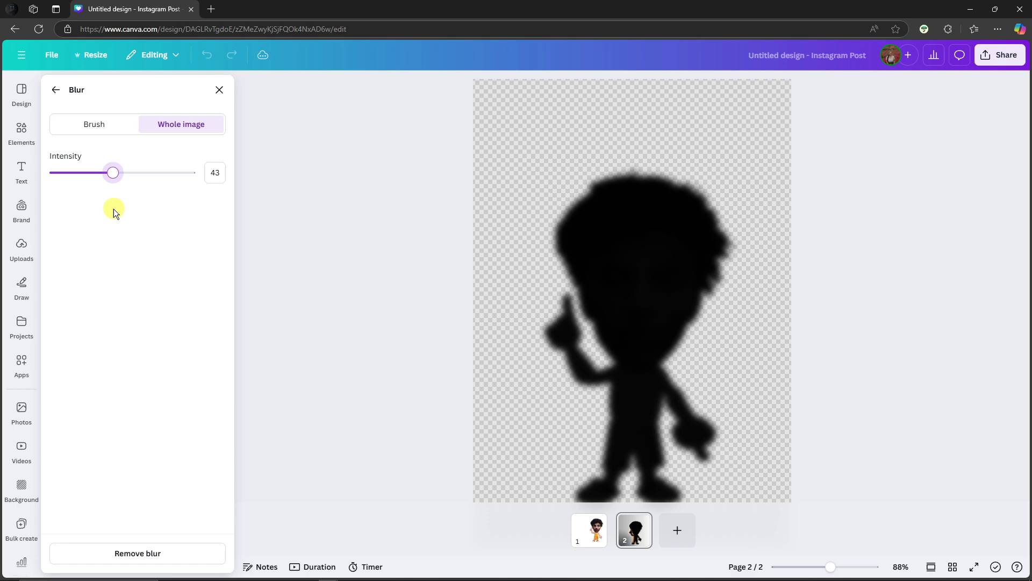
click(54, 92)
Send the blurred black copy backward, behind the white-outlined sticker.
right_click(564, 278)
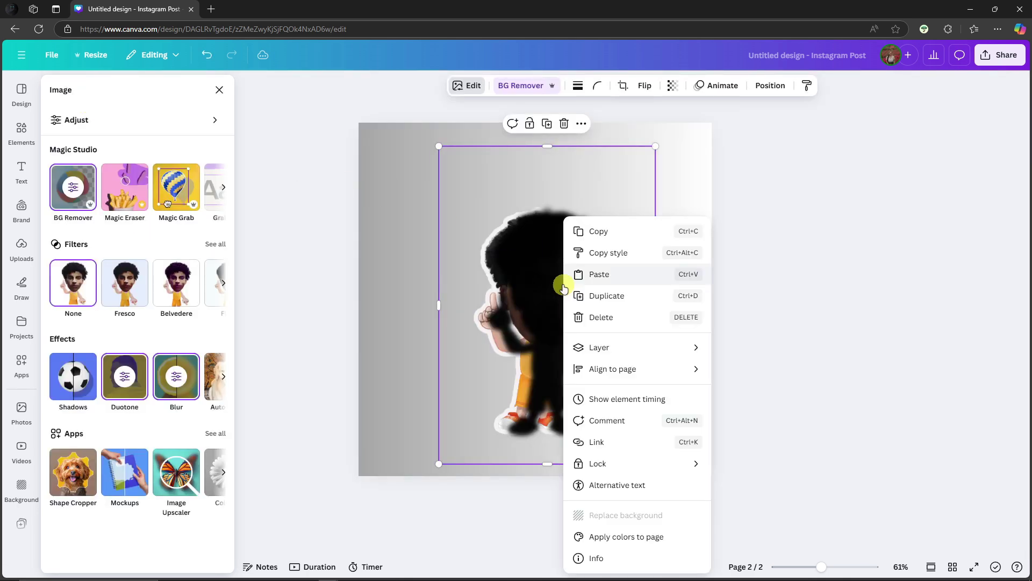
mouse_move(643, 365)
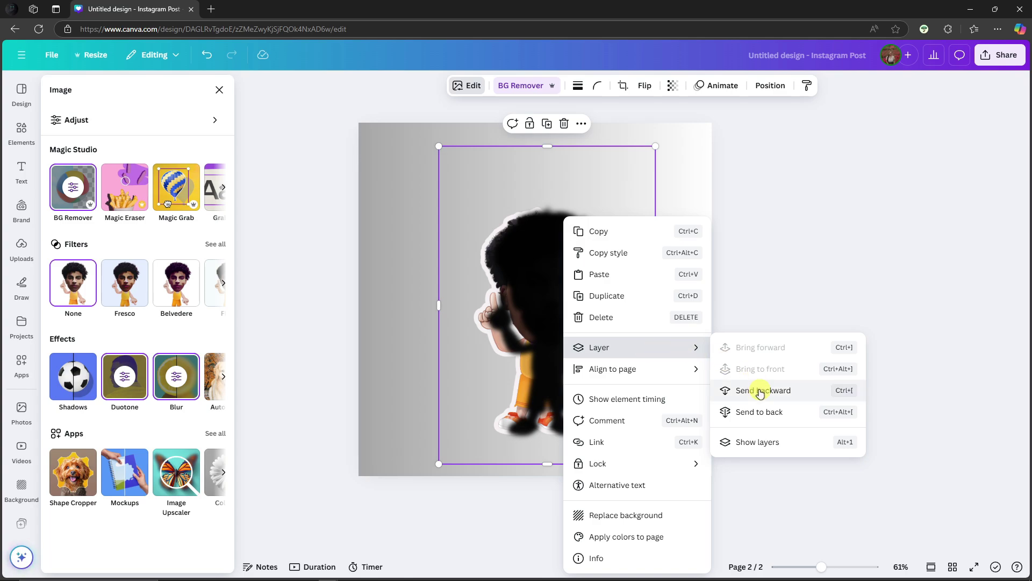
click(756, 390)
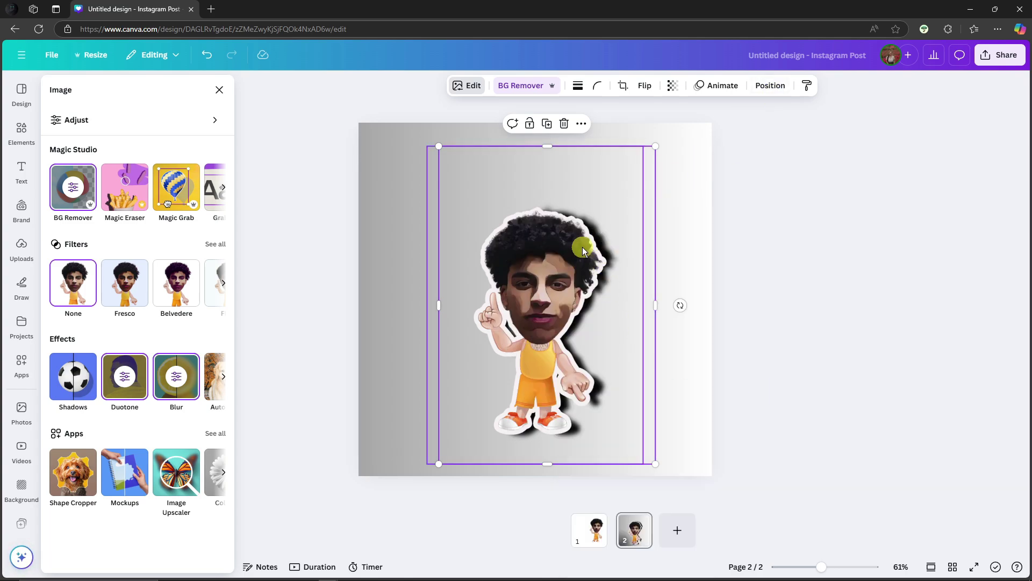
Select the black shadow layer from the Layers list and nudge it slightly offset.
click(529, 259)
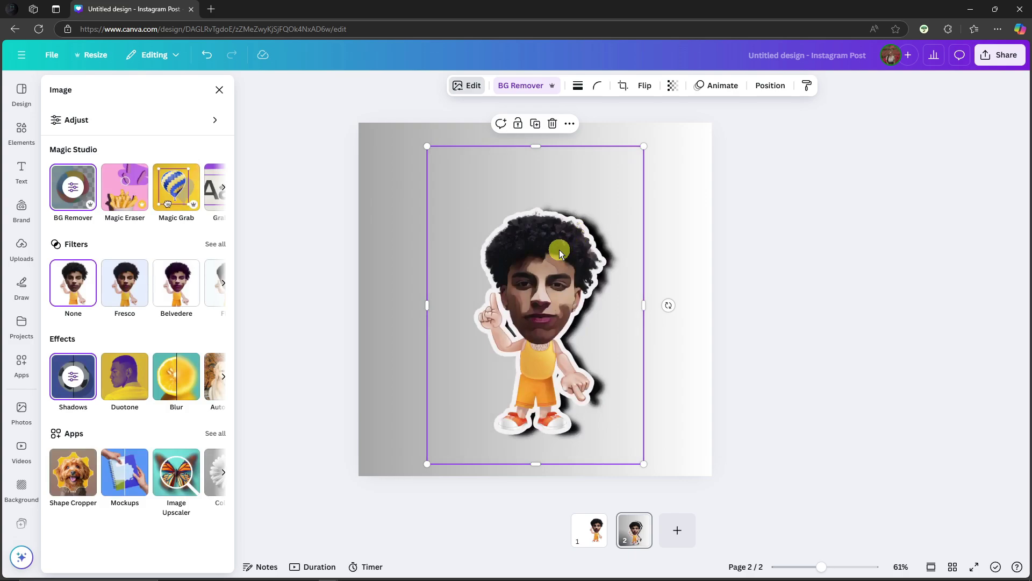
click(773, 87)
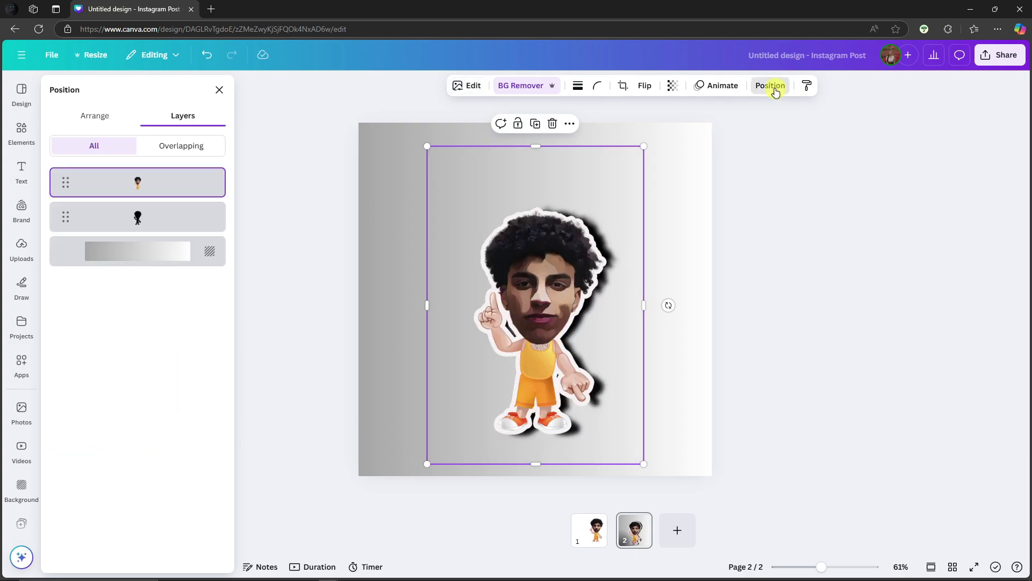
click(138, 216)
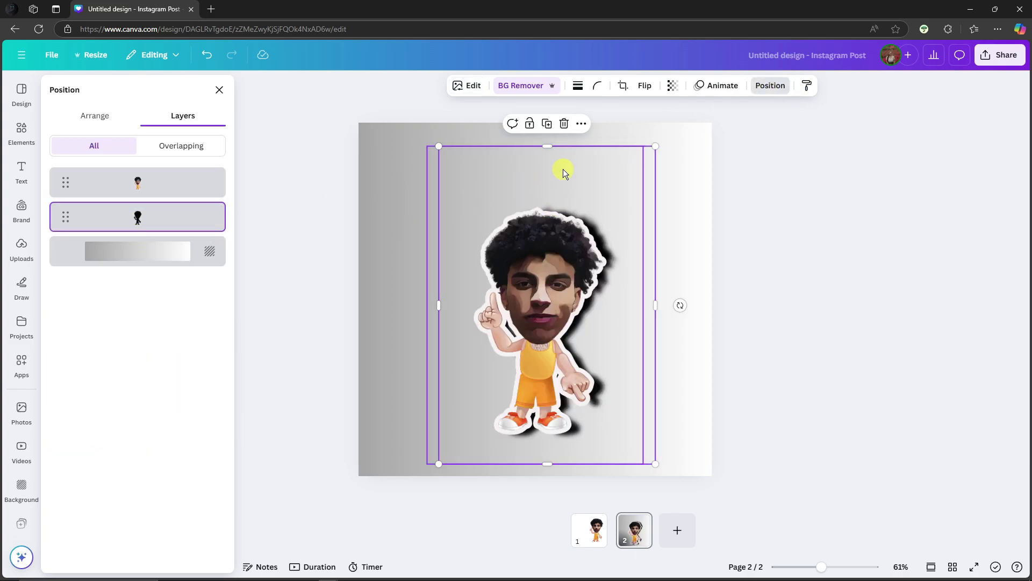
drag(562, 171, 563, 173)
click(877, 182)
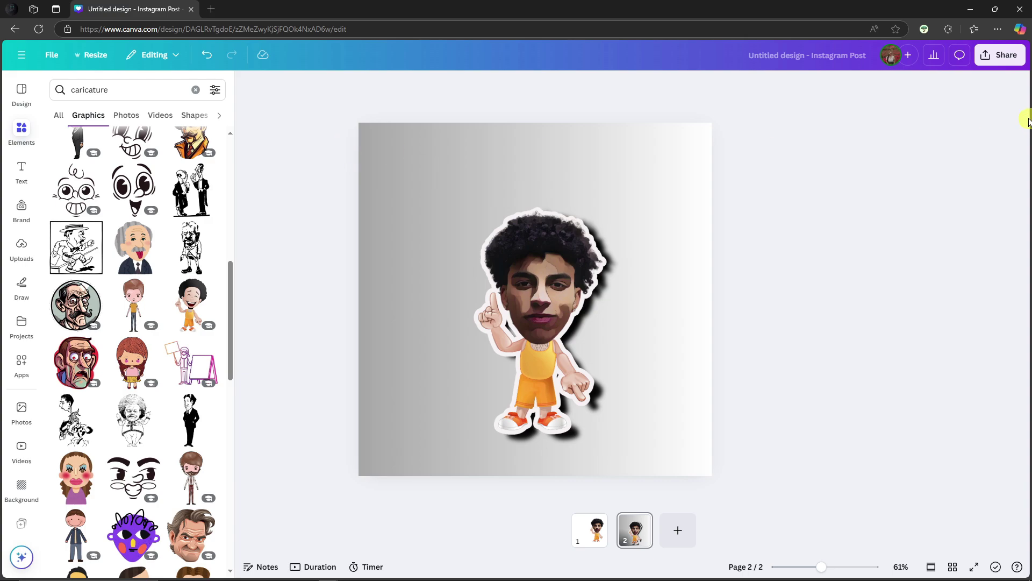
Download the whole design as PNG through Share > Download.
click(1000, 55)
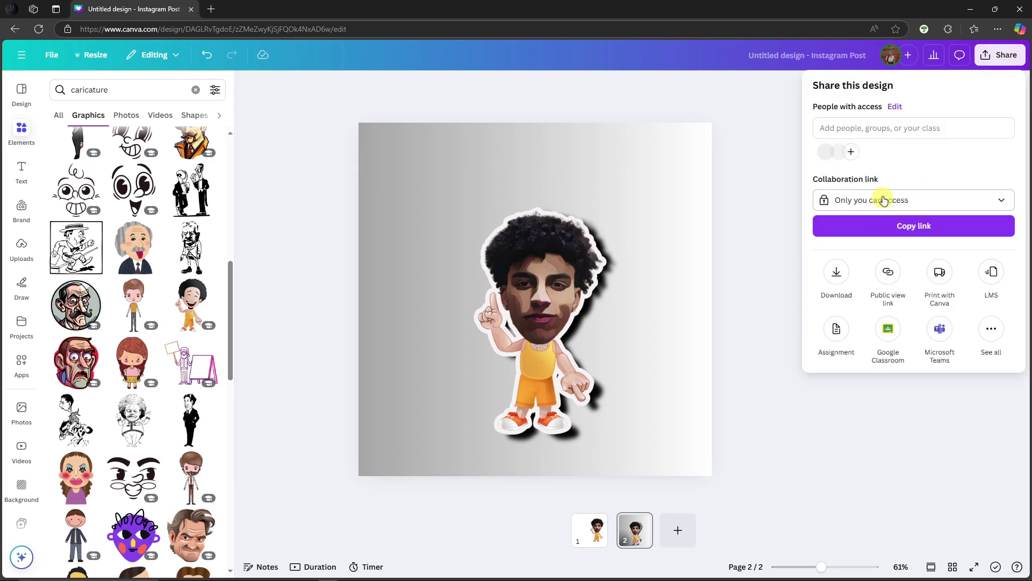
click(837, 272)
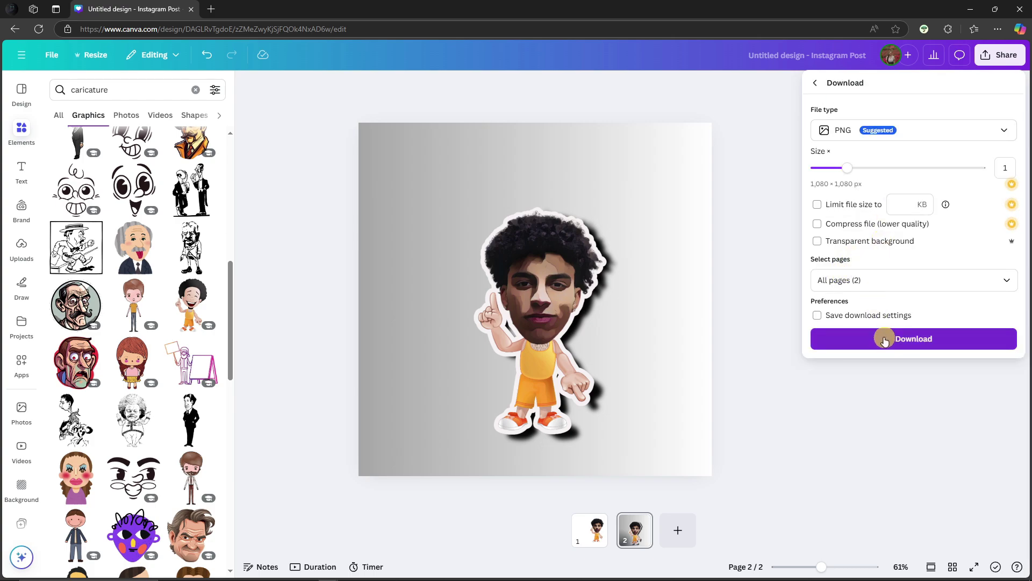
click(885, 339)
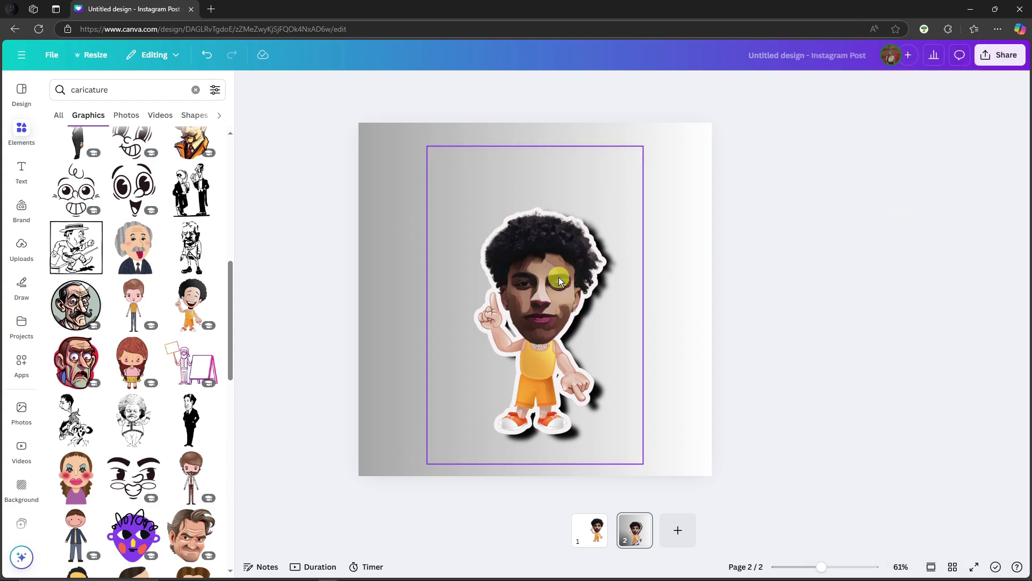
Dismiss the download notices and zoom in and out to inspect the finished sticker.
click(559, 276)
drag(826, 569, 840, 568)
scroll(716, 360, down, 3)
scroll(716, 360, up, 3)
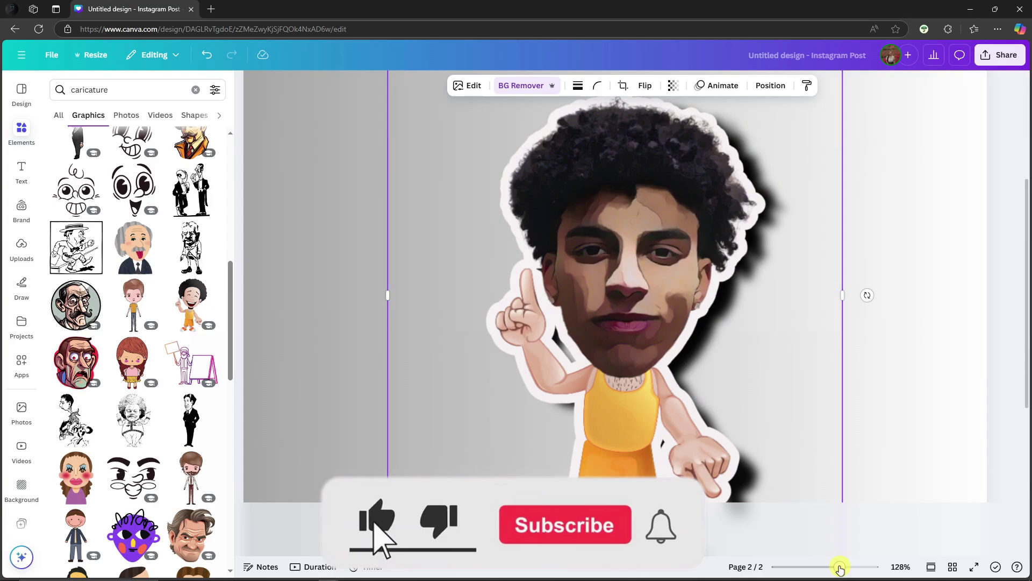
scroll(809, 446, down, 5)
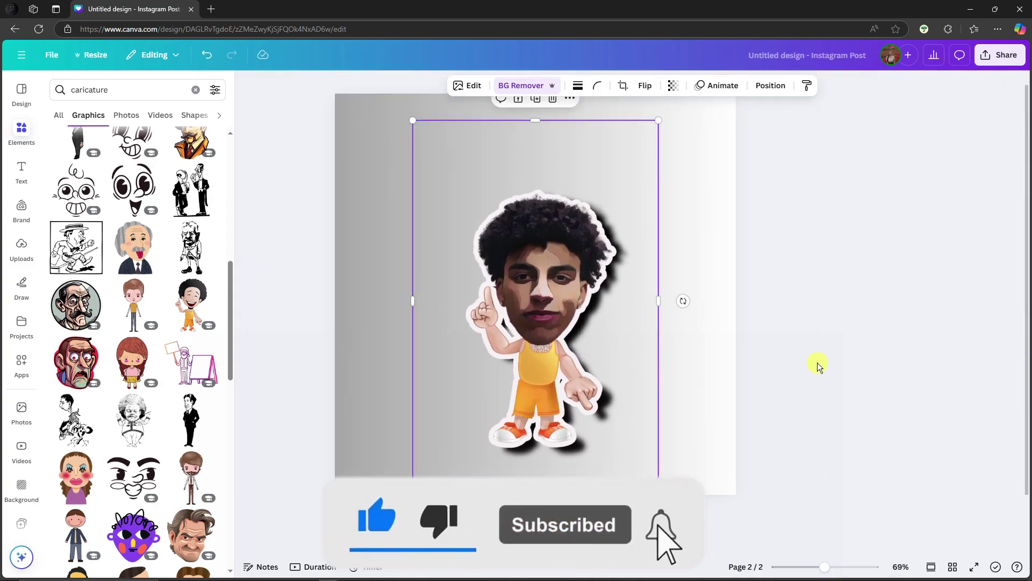